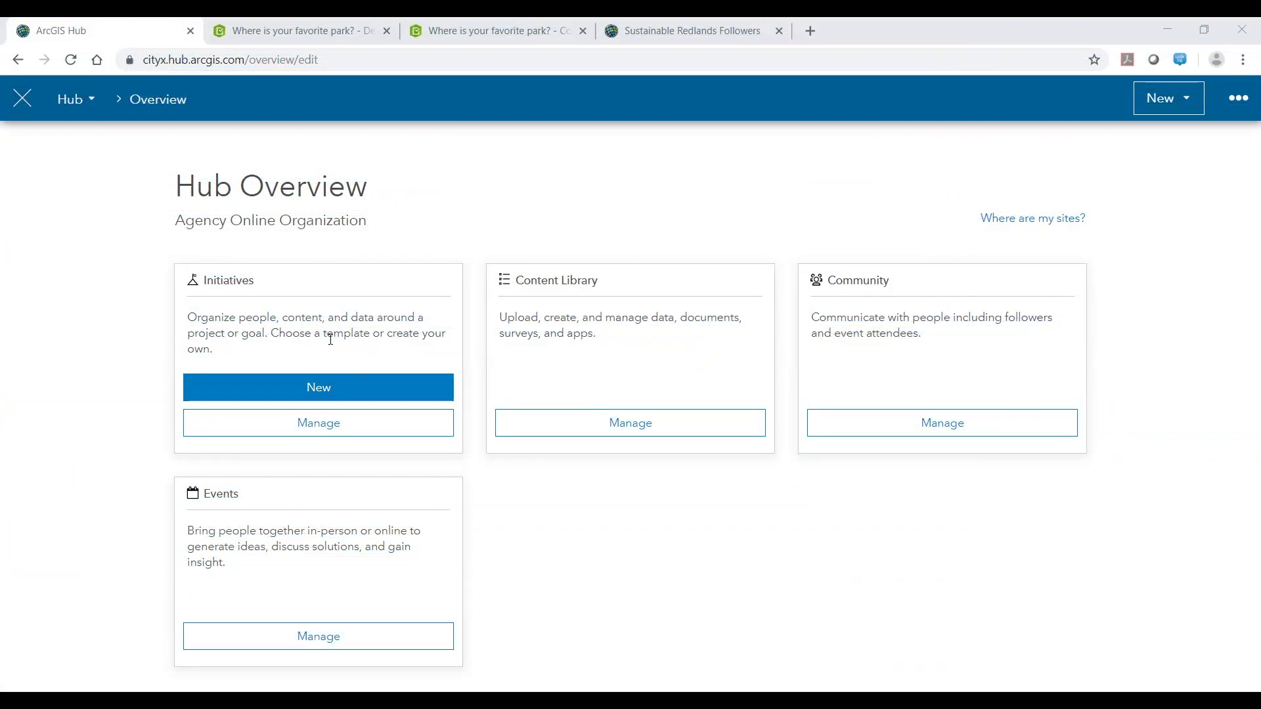
Step: Open the Sustainable Redlands site in the Hub site editor from the Initiatives list
left_click(324, 431)
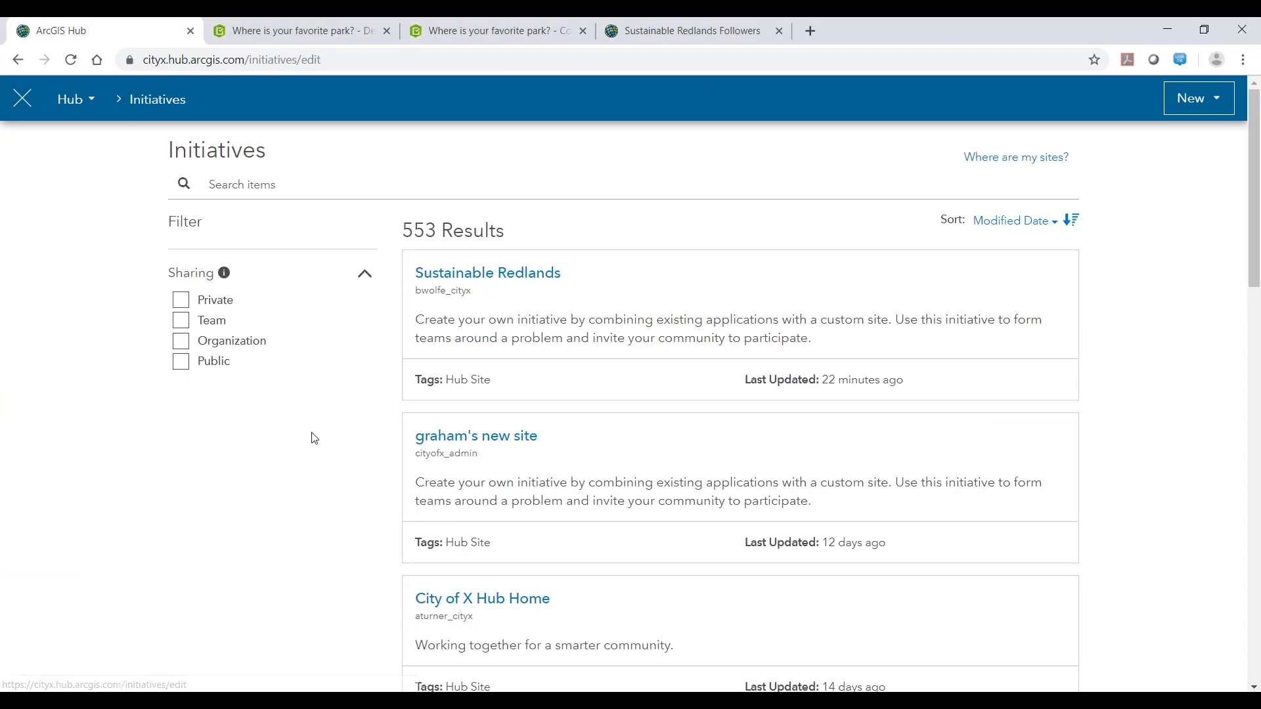
left_click(497, 276)
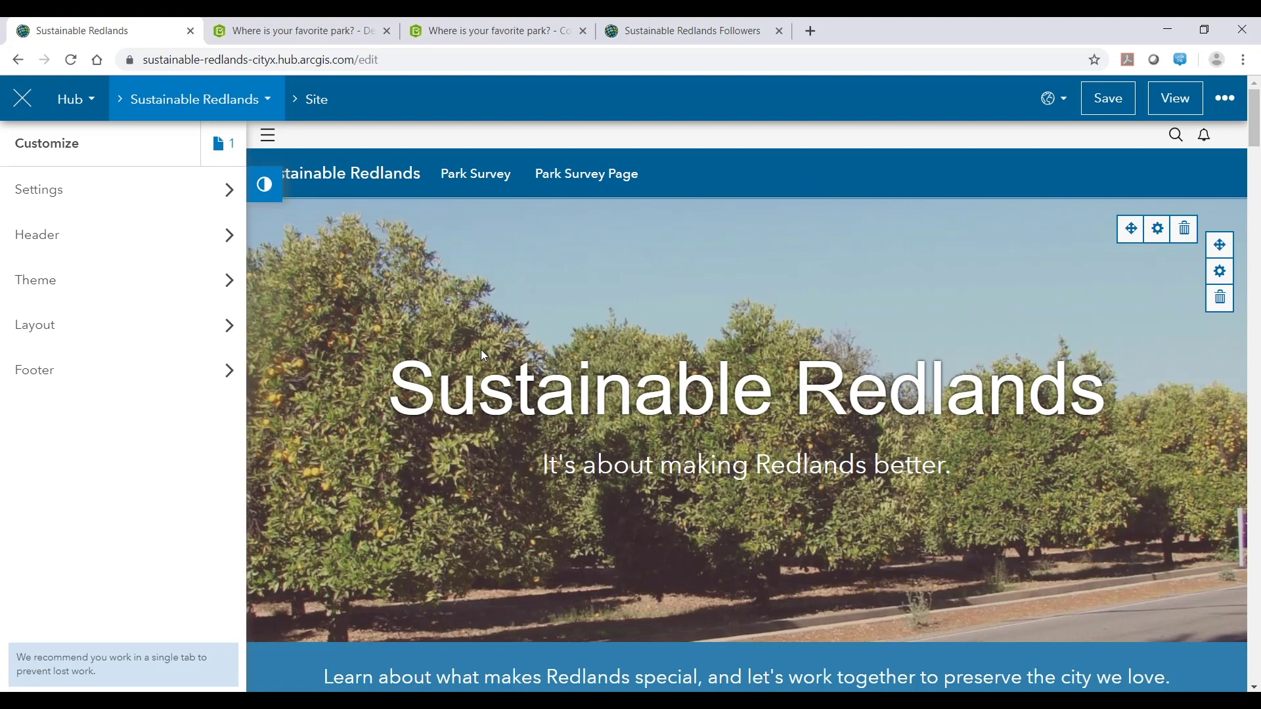
scroll(533, 391, "down", 2)
scroll(534, 393, "down", 5)
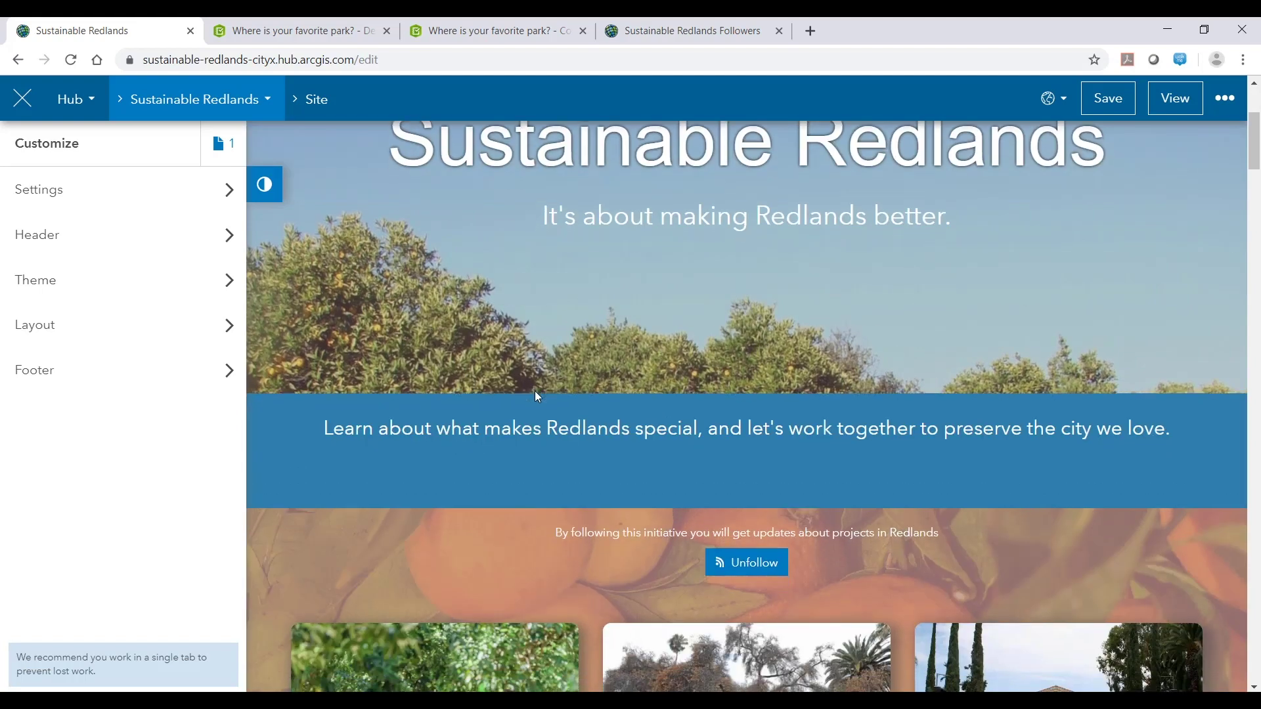
scroll(581, 353, "down", 2)
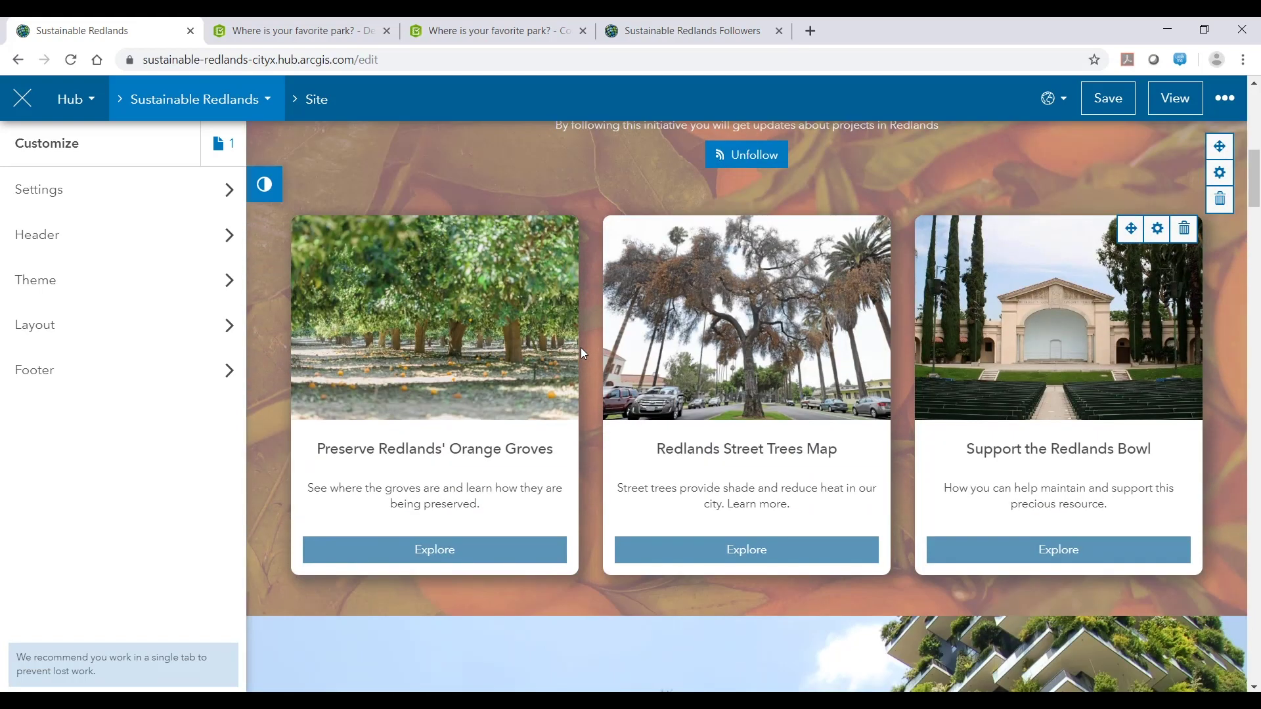
scroll(637, 258, "up", 1)
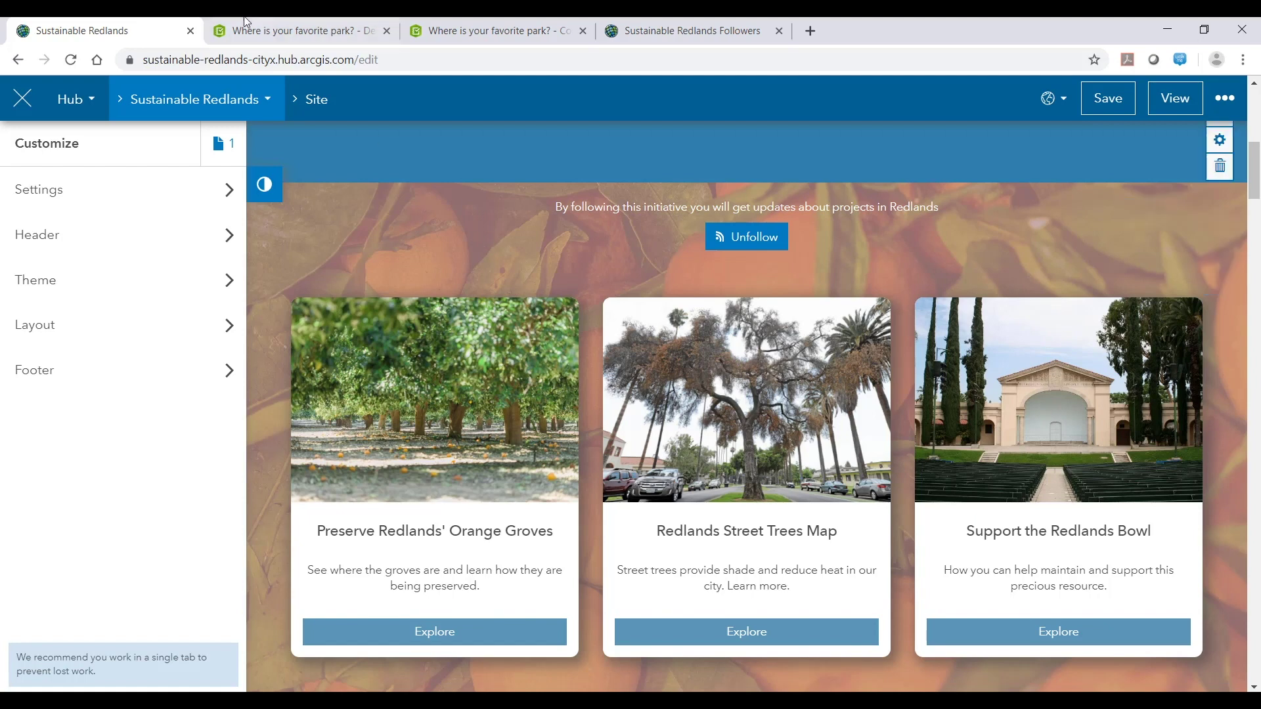
left_click(296, 31)
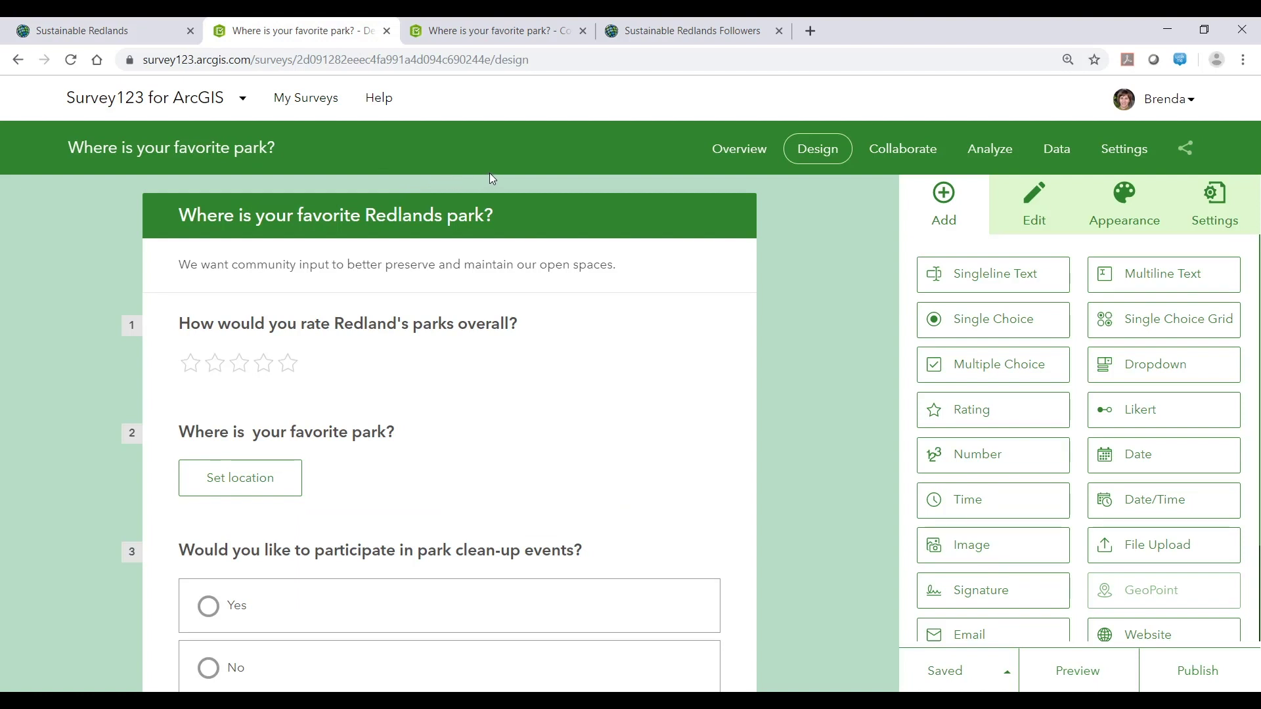
Step: Review the park survey's Collaborate settings to see which groups may submit it
left_click(903, 150)
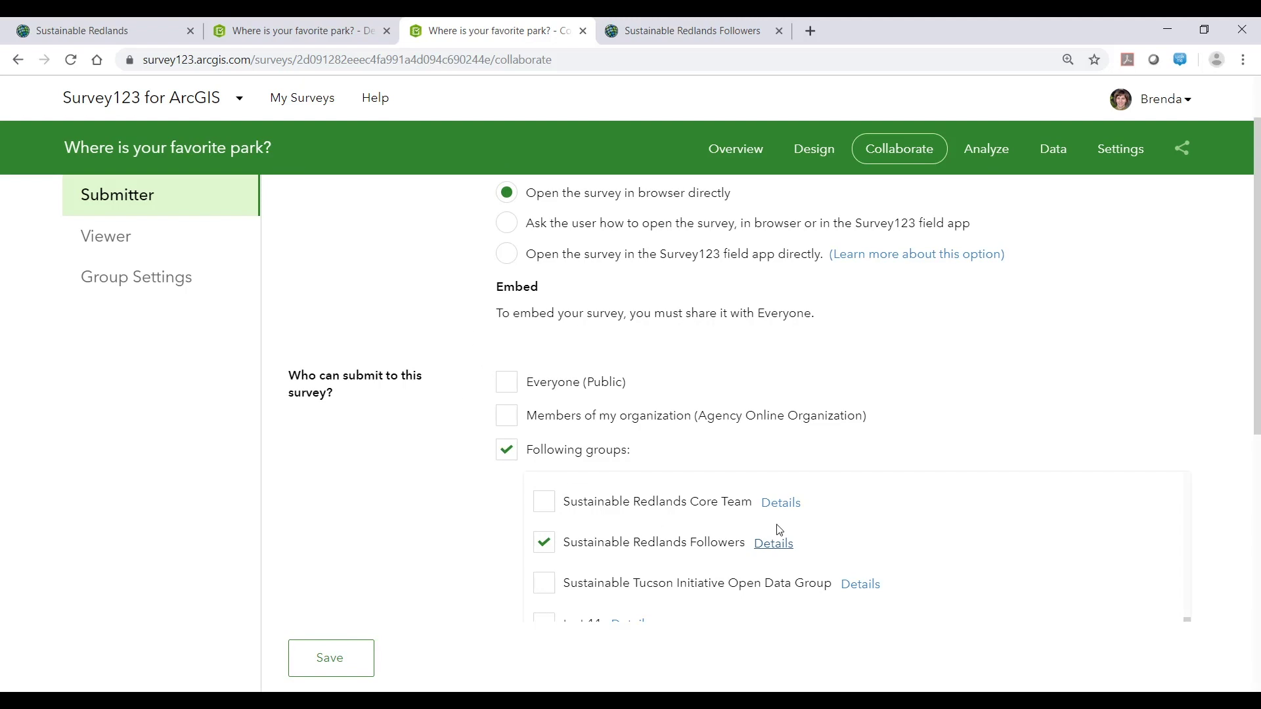
scroll(715, 540, "down", 1)
scroll(720, 536, "up", 1)
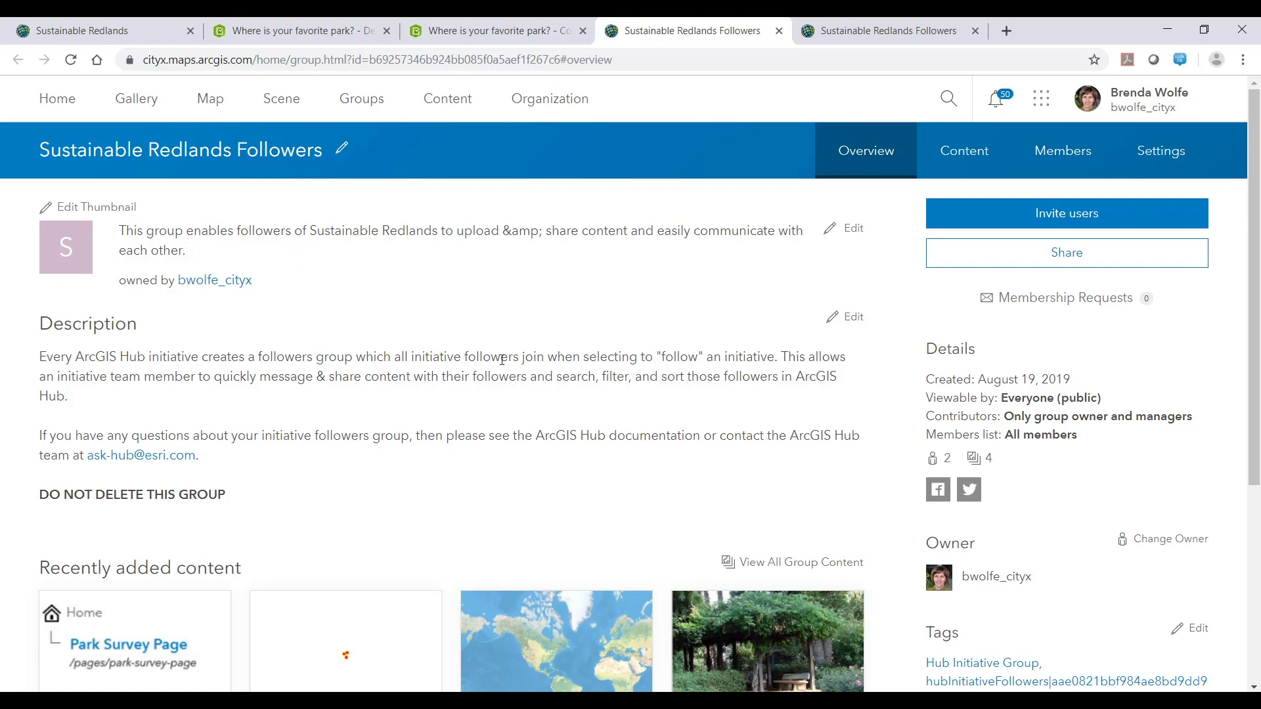
Step: Check the Followers group's Content and Members, then bring the incognito site window on screen
left_click(989, 164)
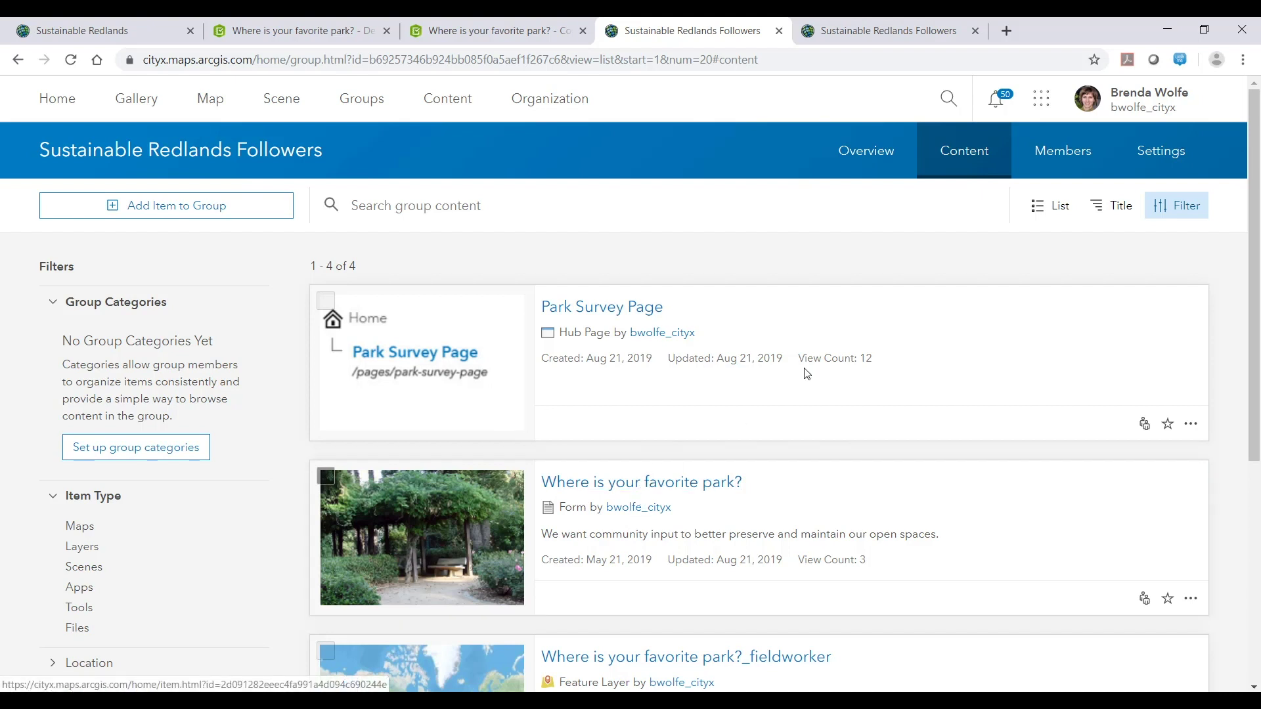
left_click(1065, 169)
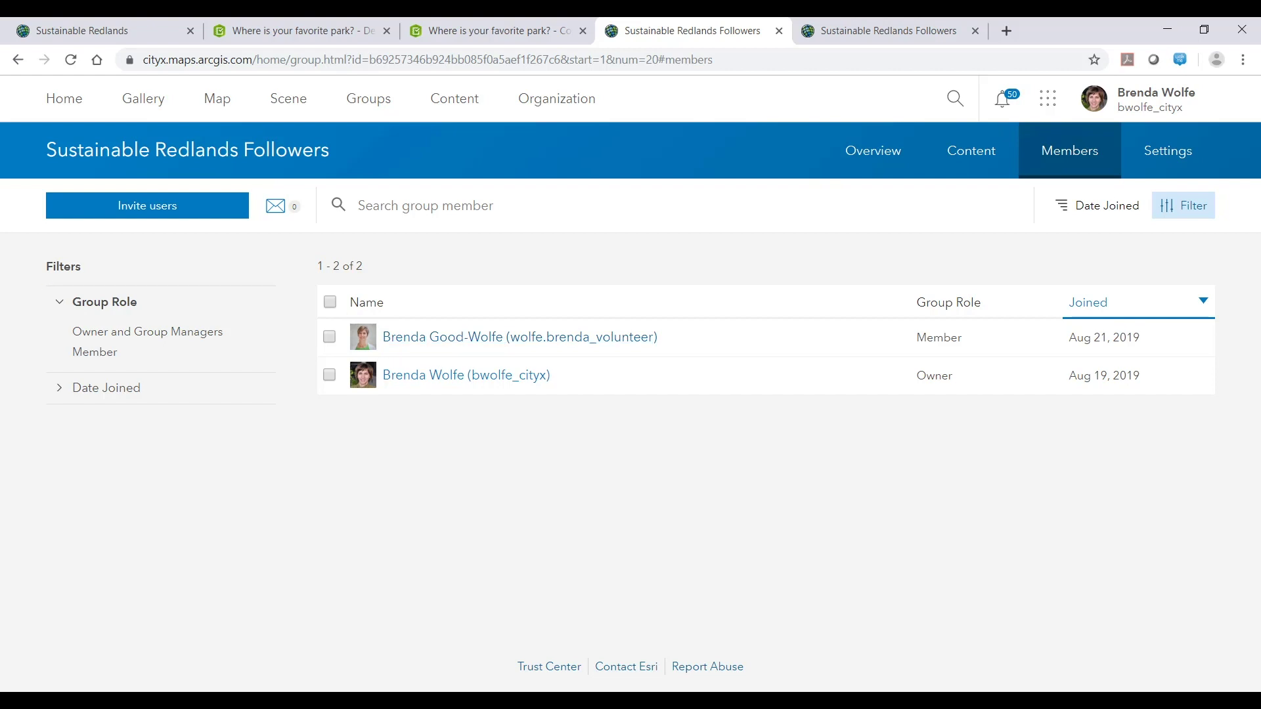
left_click_drag(0, 63, 751, 48)
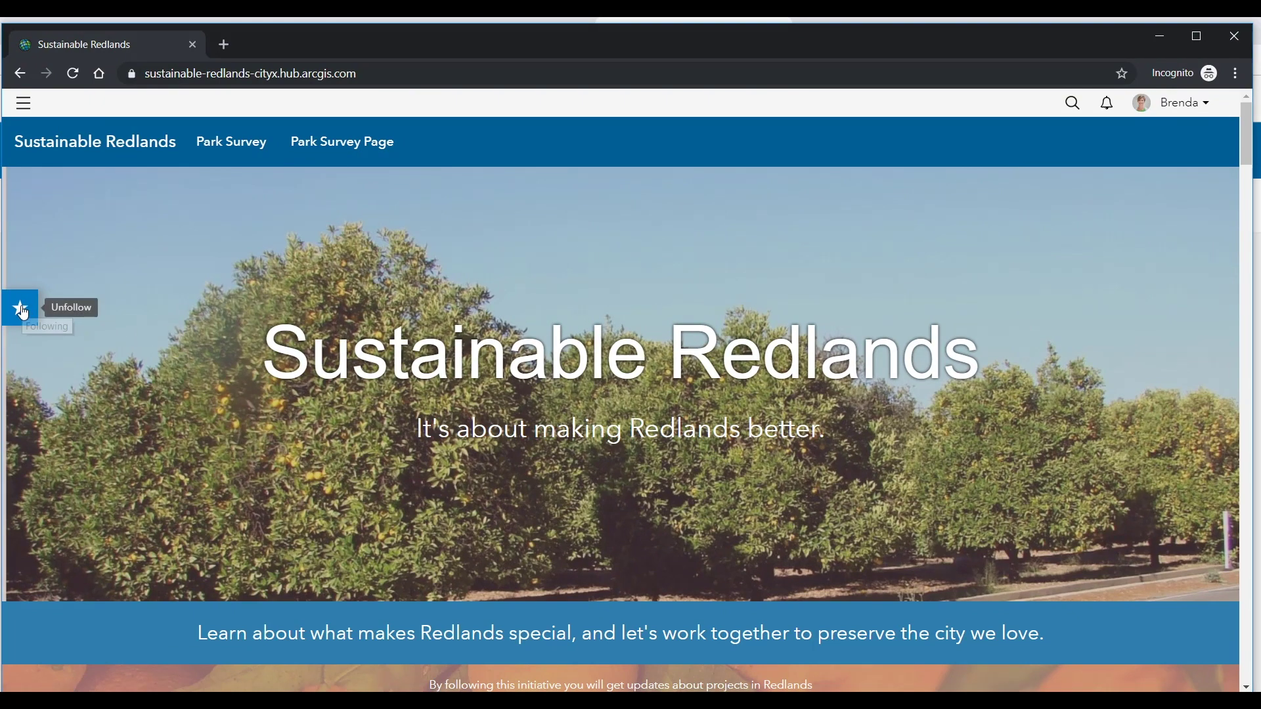
Step: Scroll through the live Sustainable Redlands site as a follower, then move that window off screen
scroll(420, 399, "down", 4)
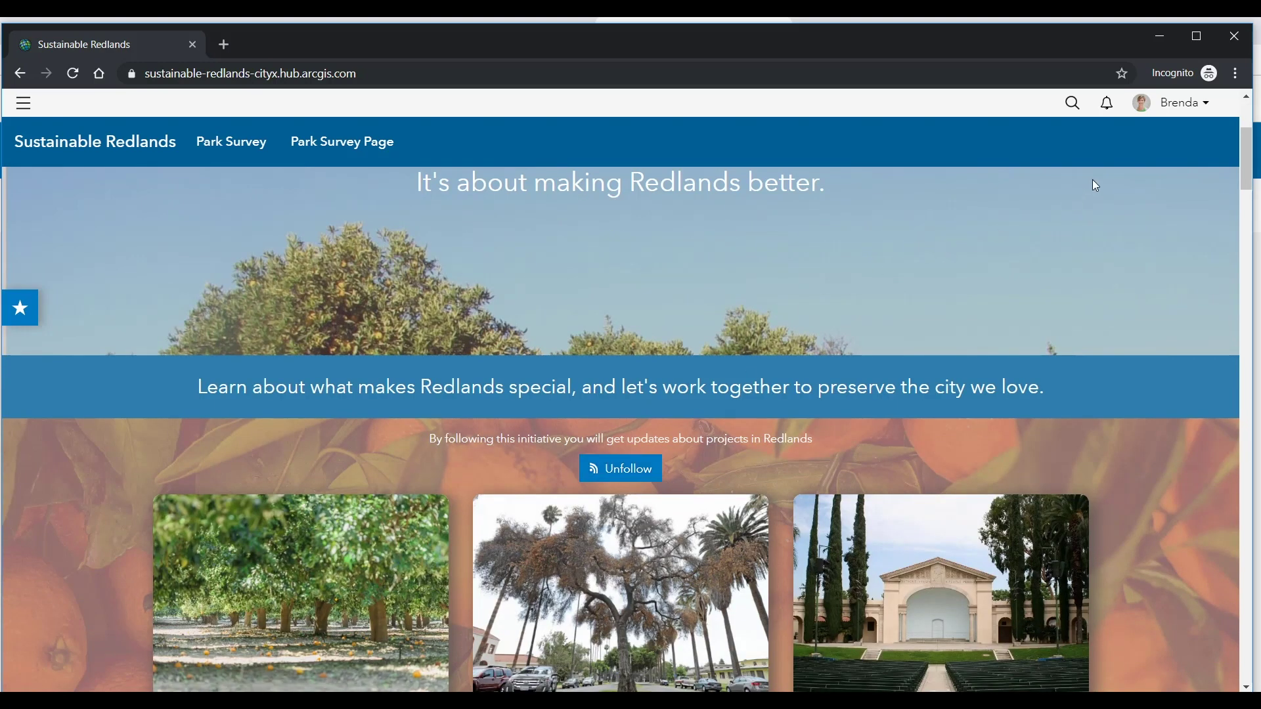
scroll(839, 389, "down", 1)
scroll(897, 396, "down", 2)
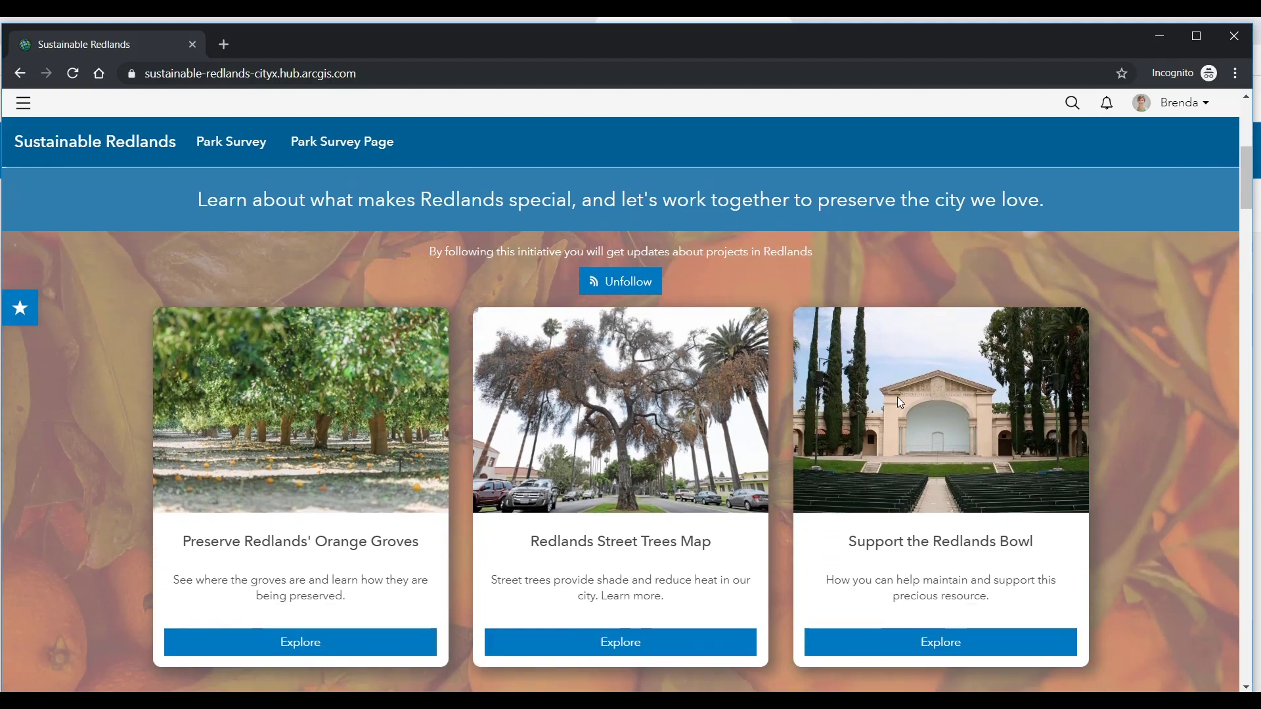
scroll(908, 378, "up", 3)
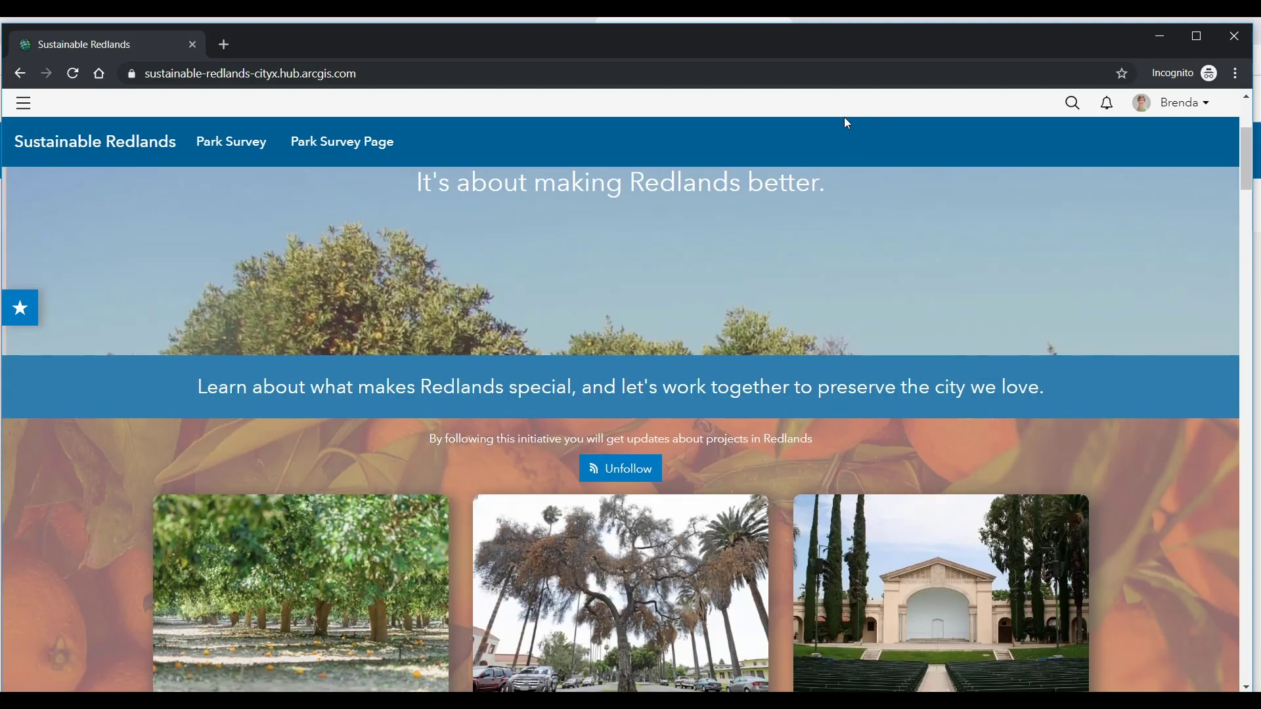
scroll(847, 124, "up", 2)
scroll(777, 379, "down", 1)
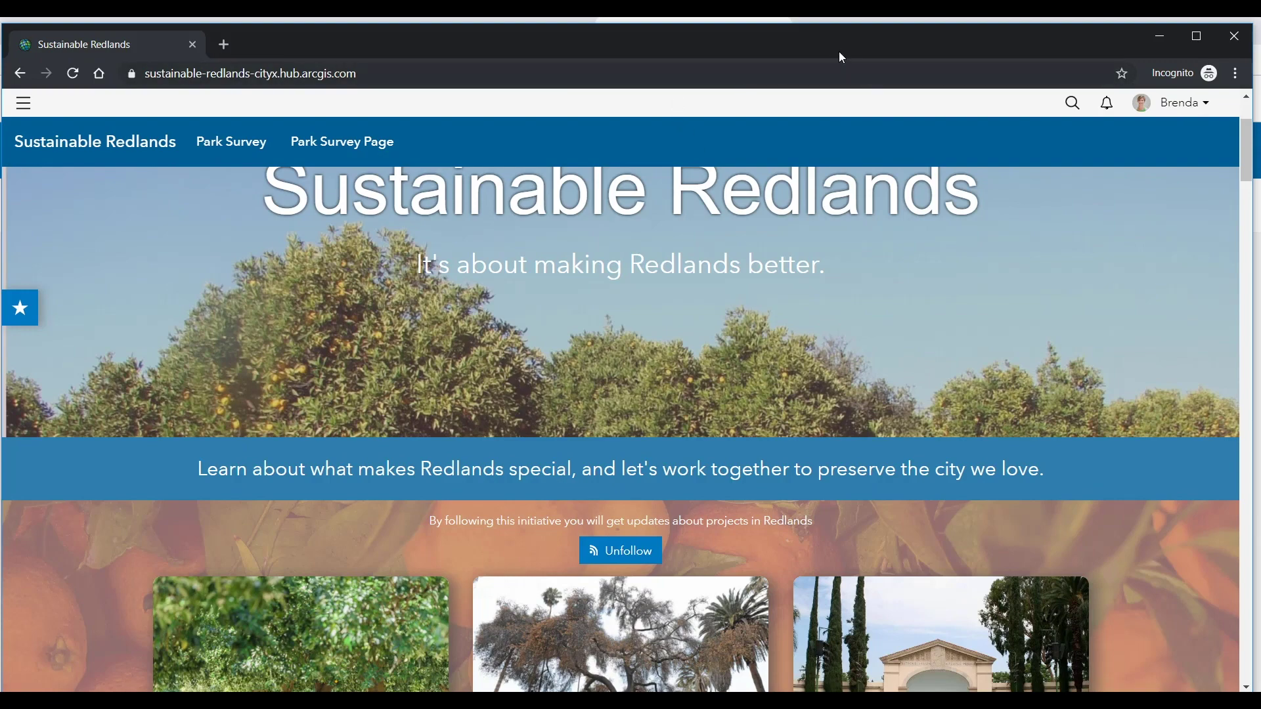
left_click_drag(843, 58, 0, 86)
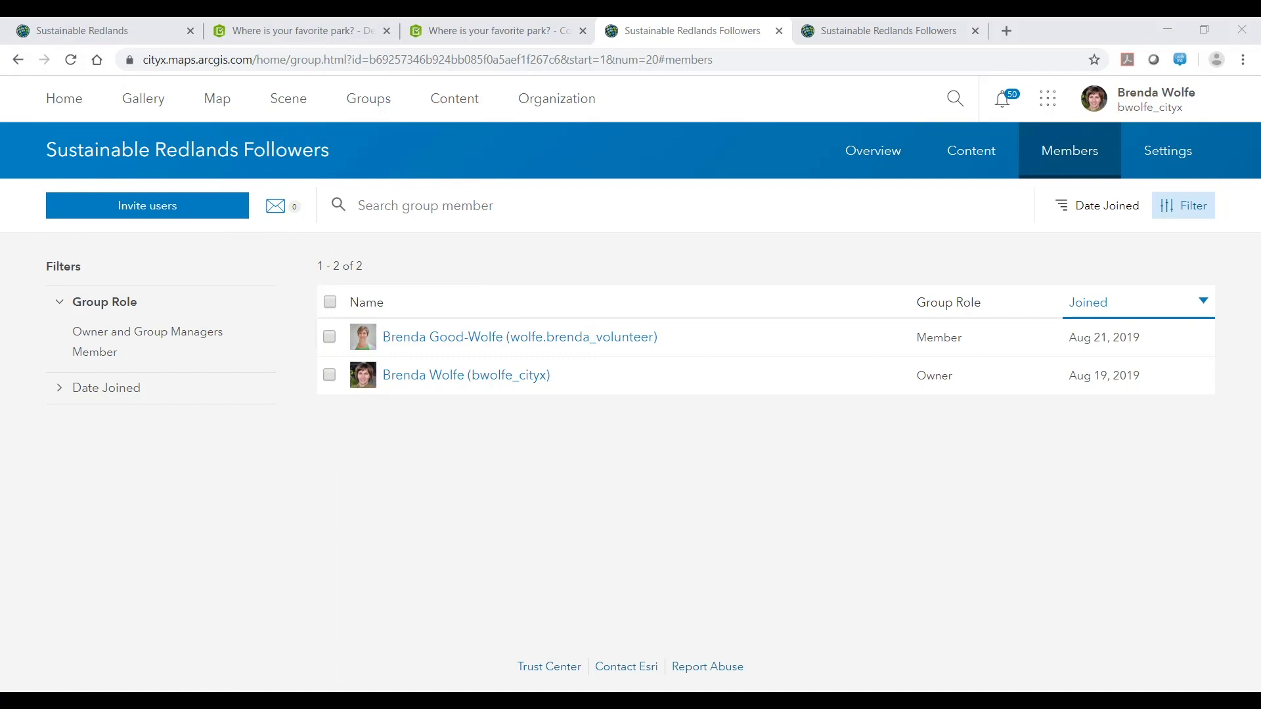
Step: Back in the site editor, place a Gallery card from Layout below the Follow section
left_click(125, 38)
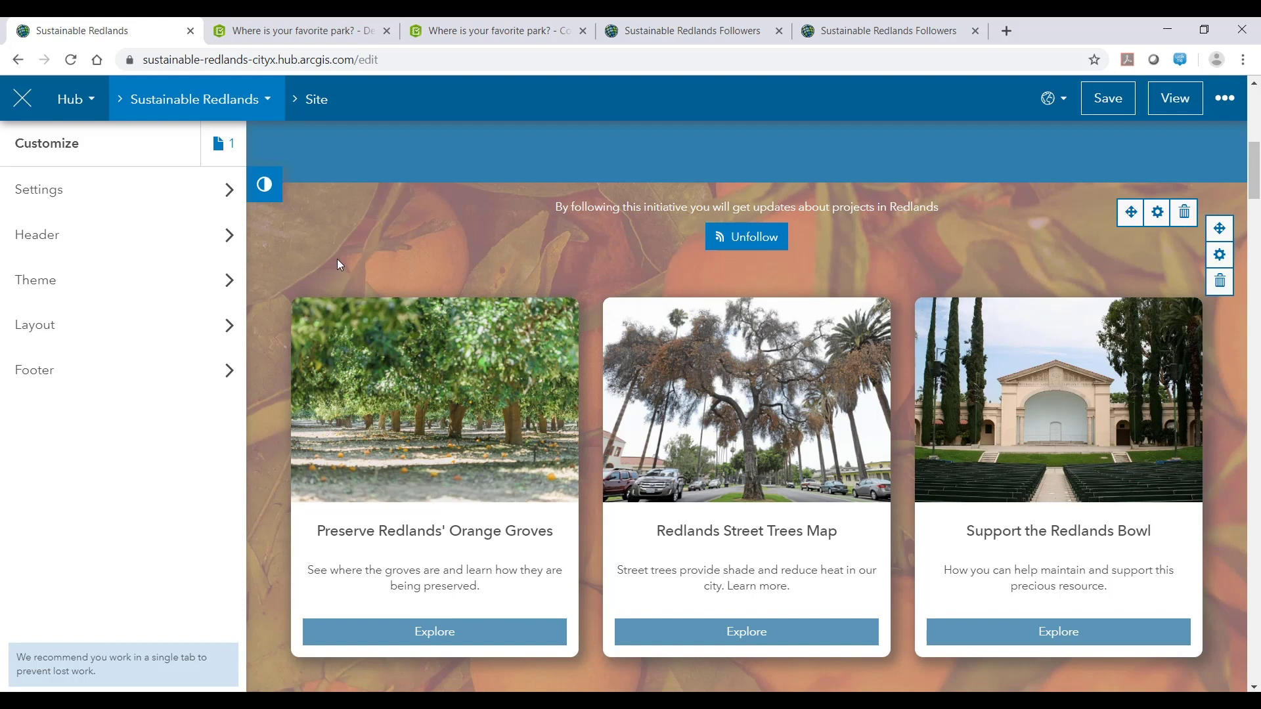
left_click(84, 326)
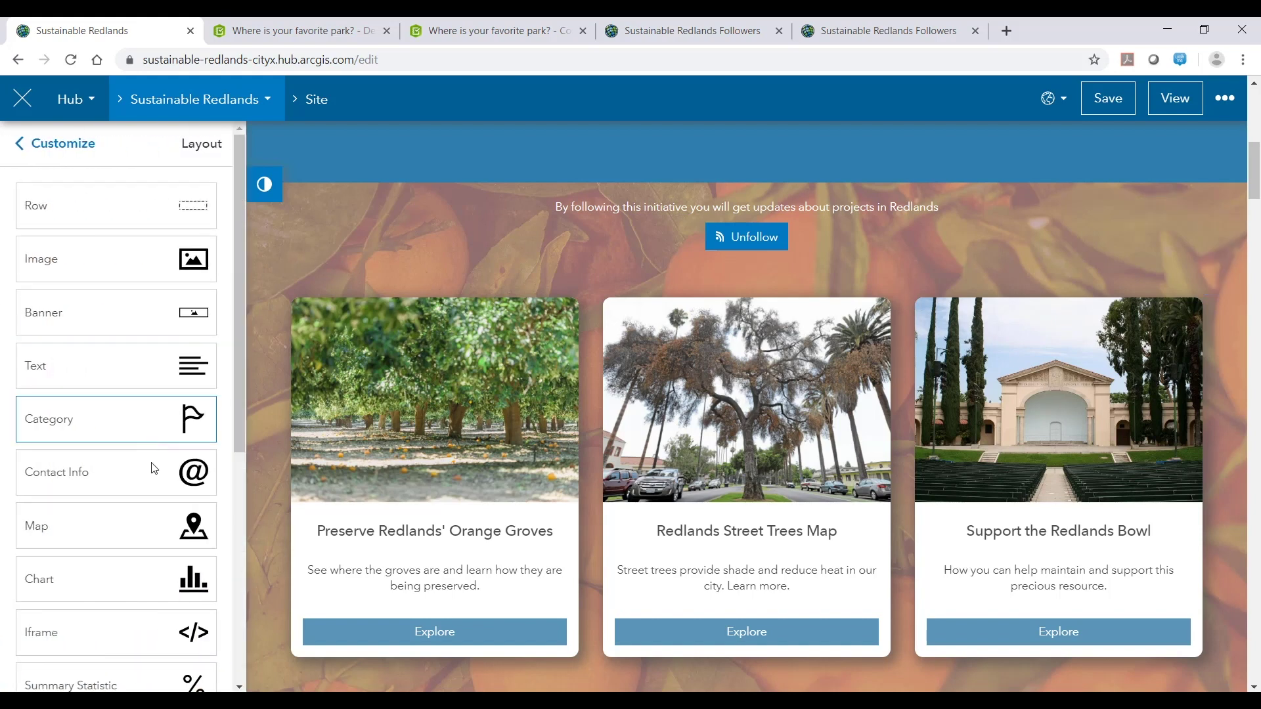
scroll(146, 515, "down", 2)
scroll(146, 515, "down", 2)
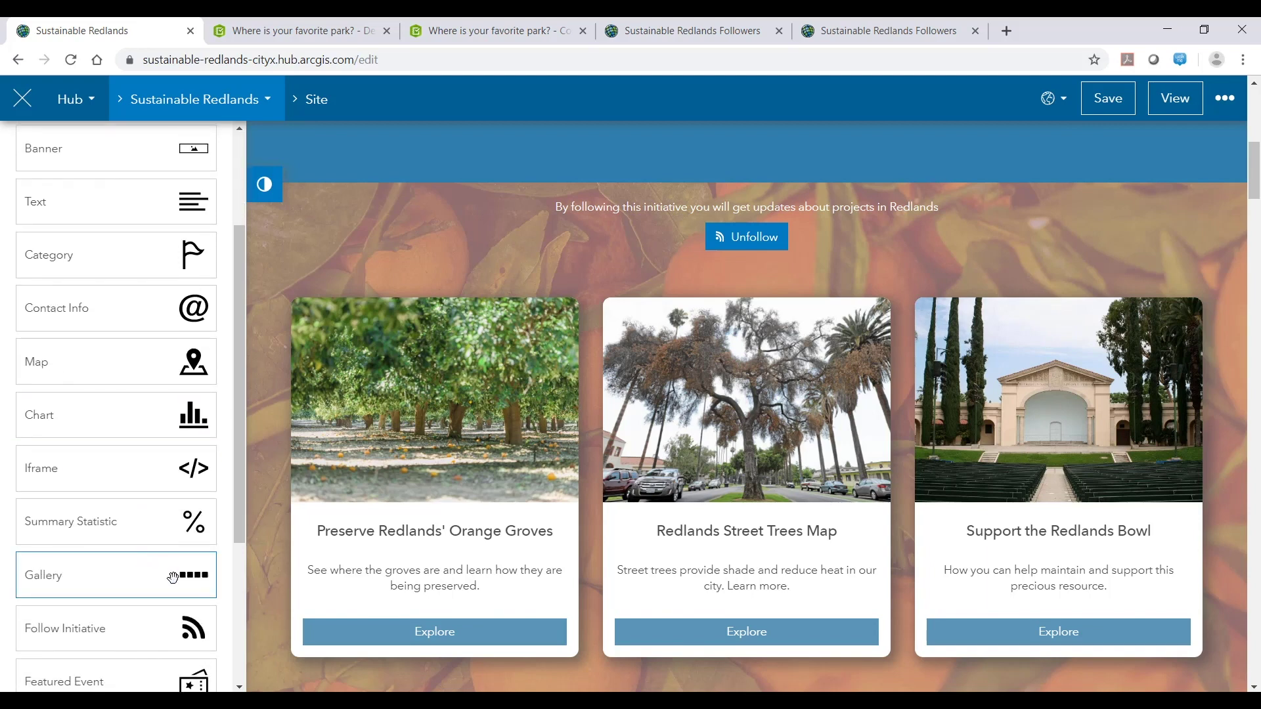
left_click_drag(175, 575, 741, 273)
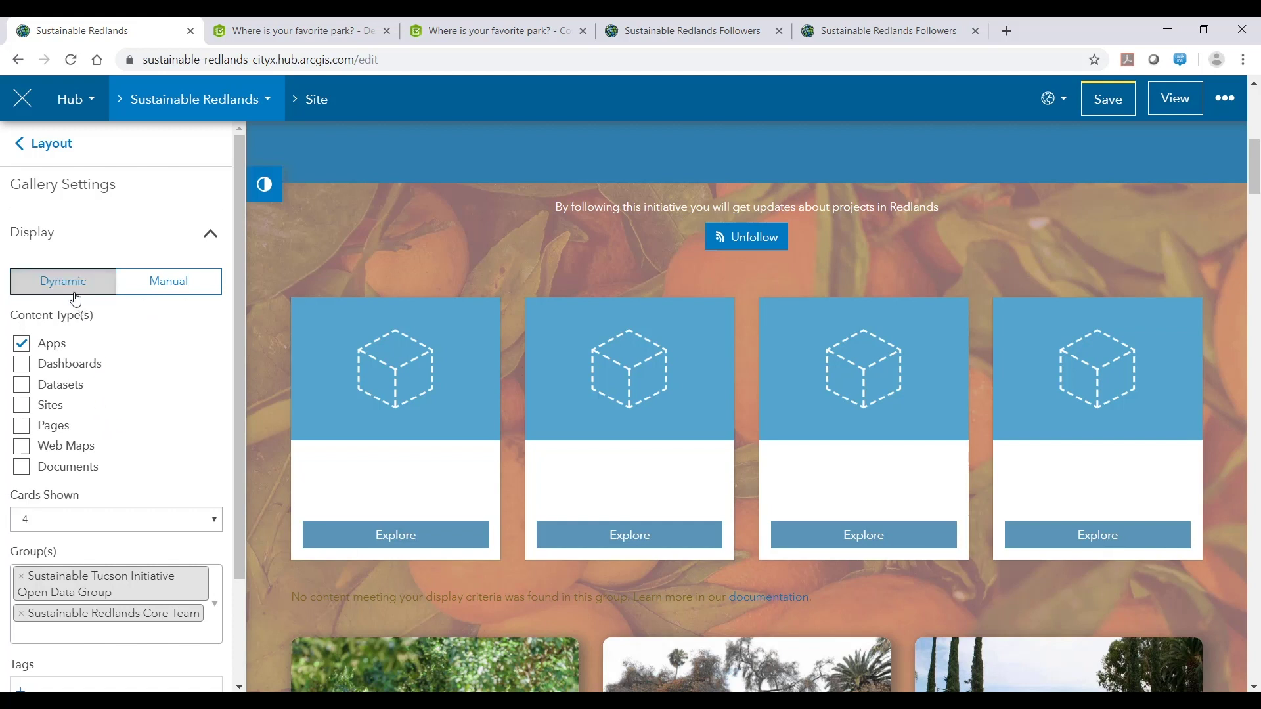
Step: Set the gallery to Dynamic with the Sustainable Redlands Followers group, then switch it to Manual
left_click(156, 284)
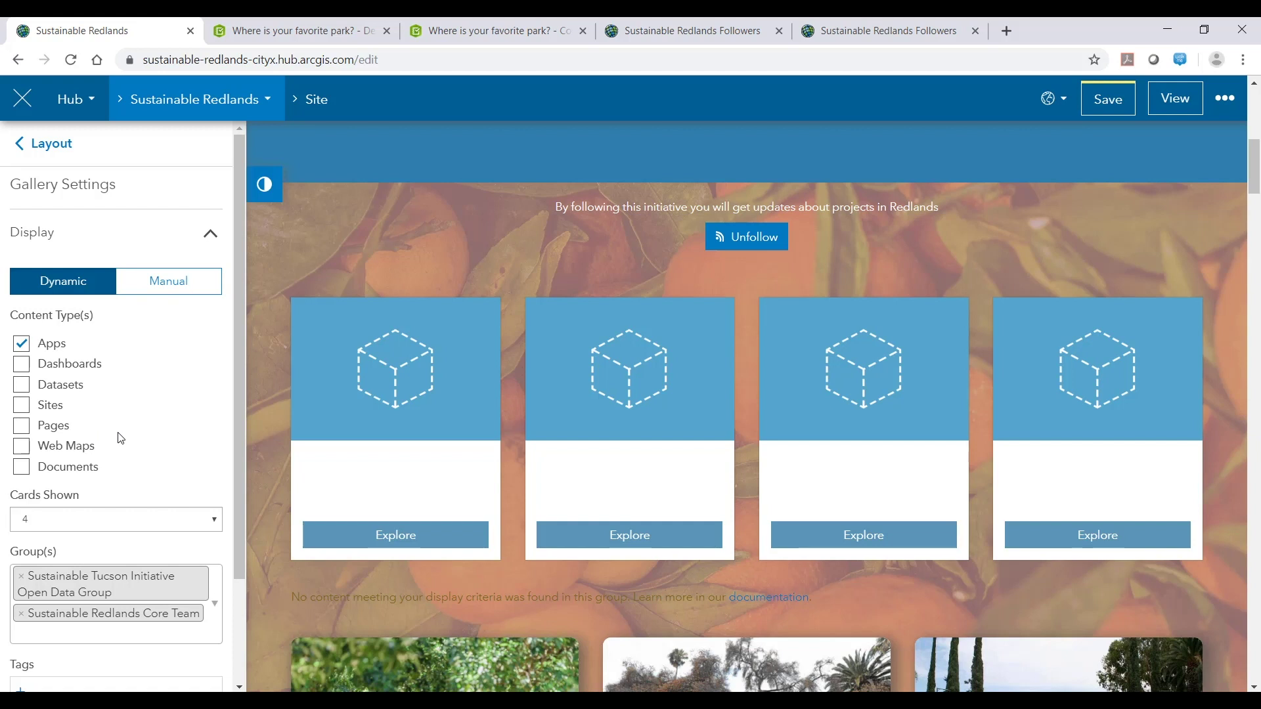
left_click(74, 632)
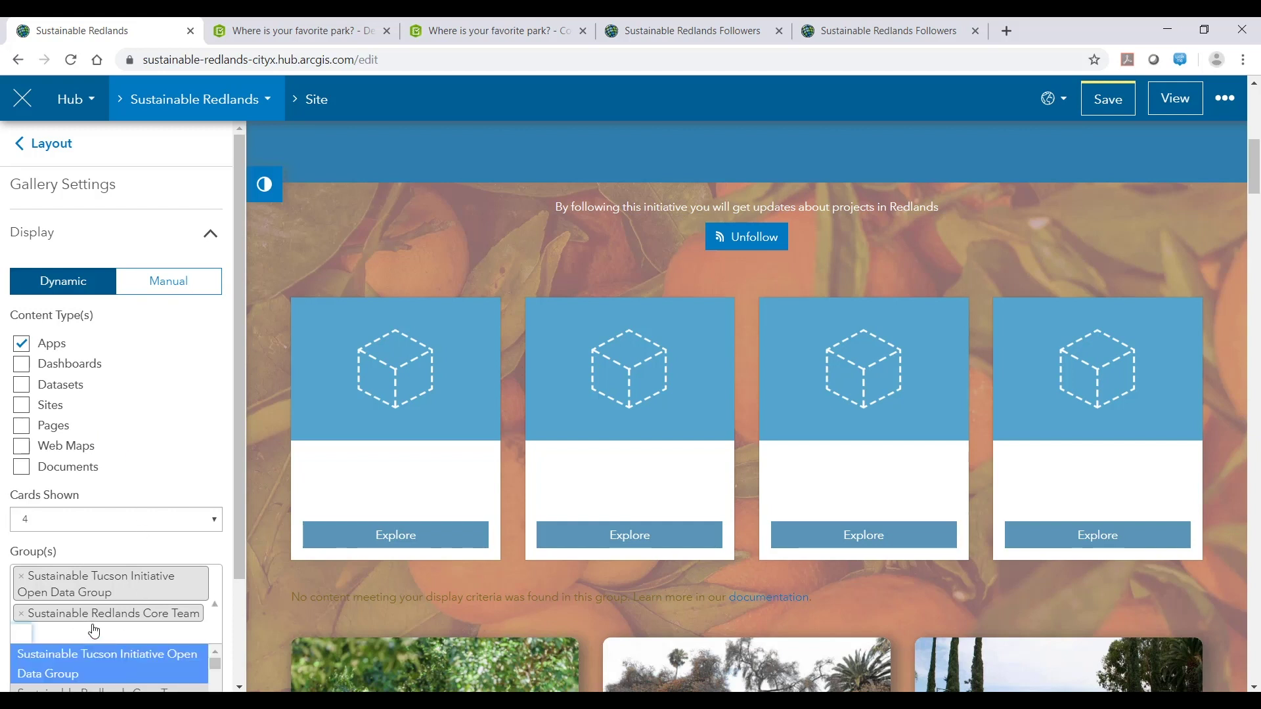
type("red")
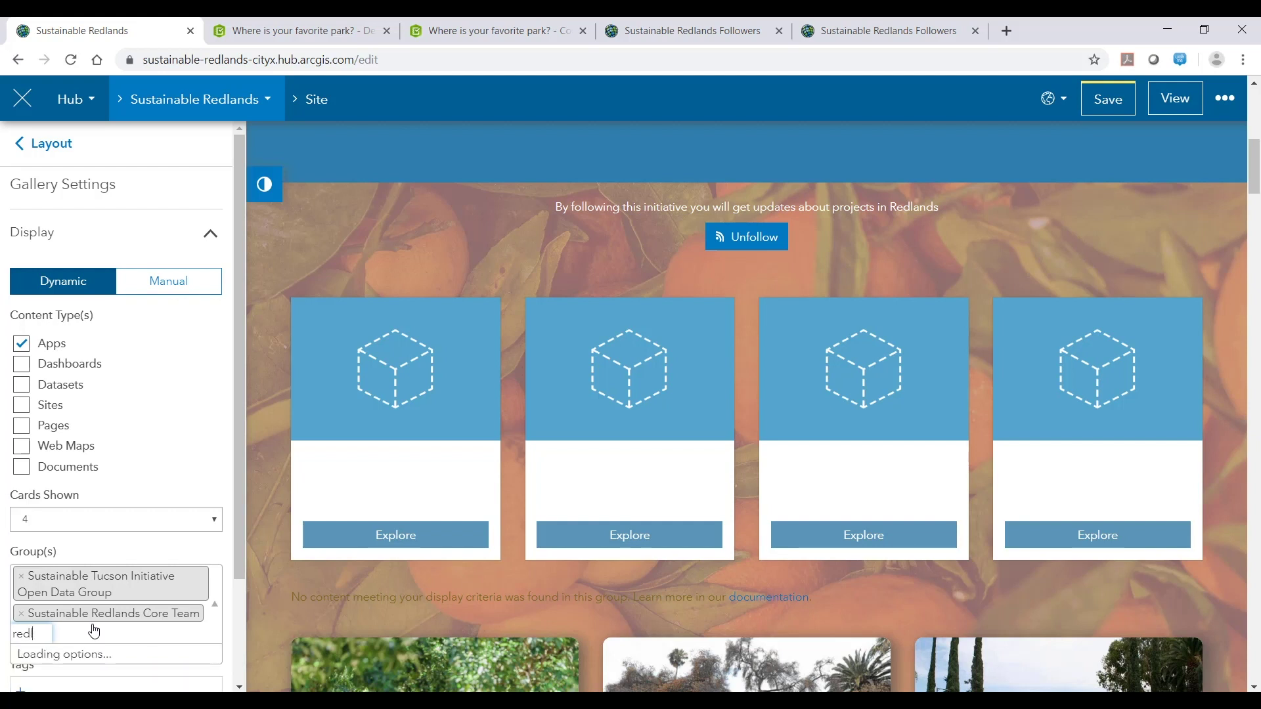
type("lands")
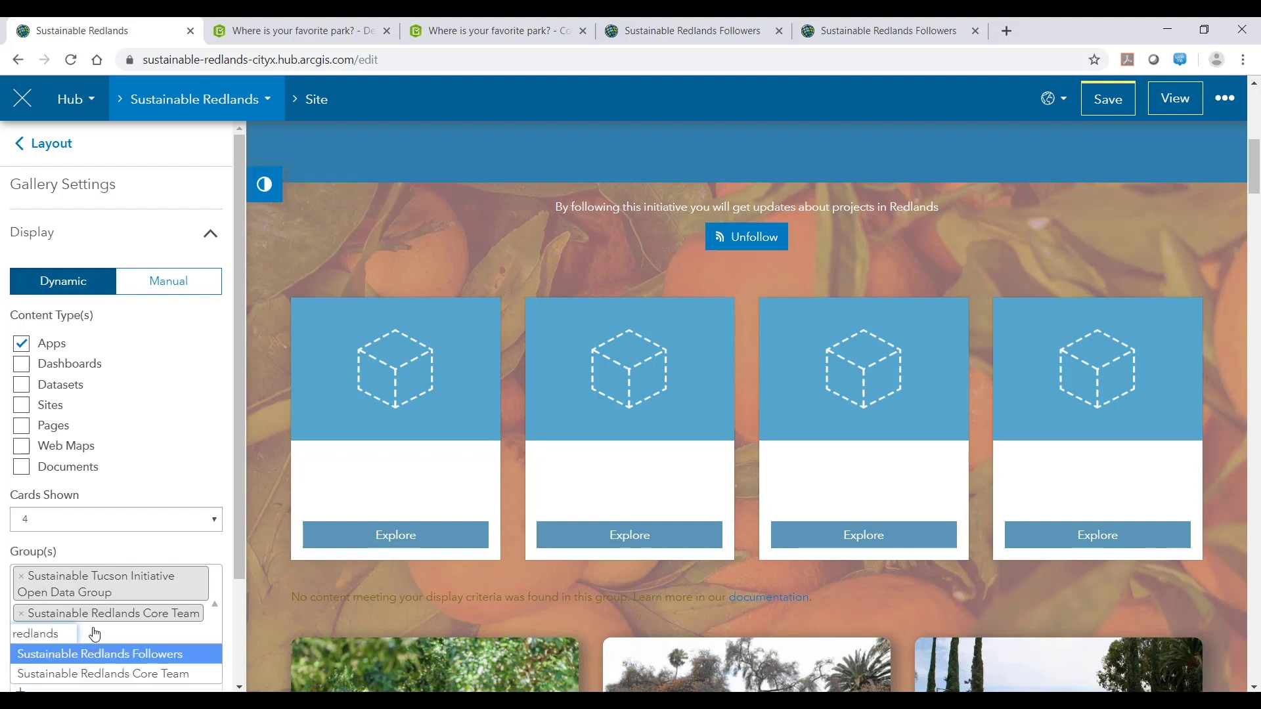
left_click(105, 655)
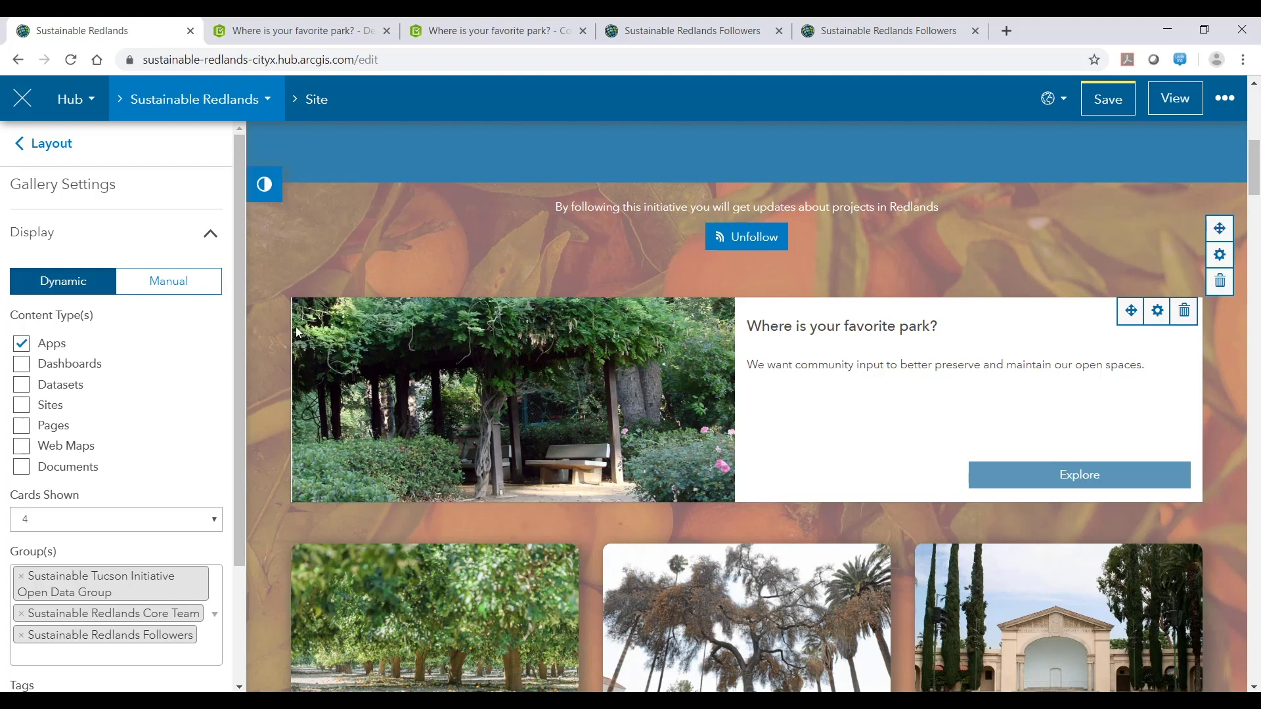
left_click(169, 294)
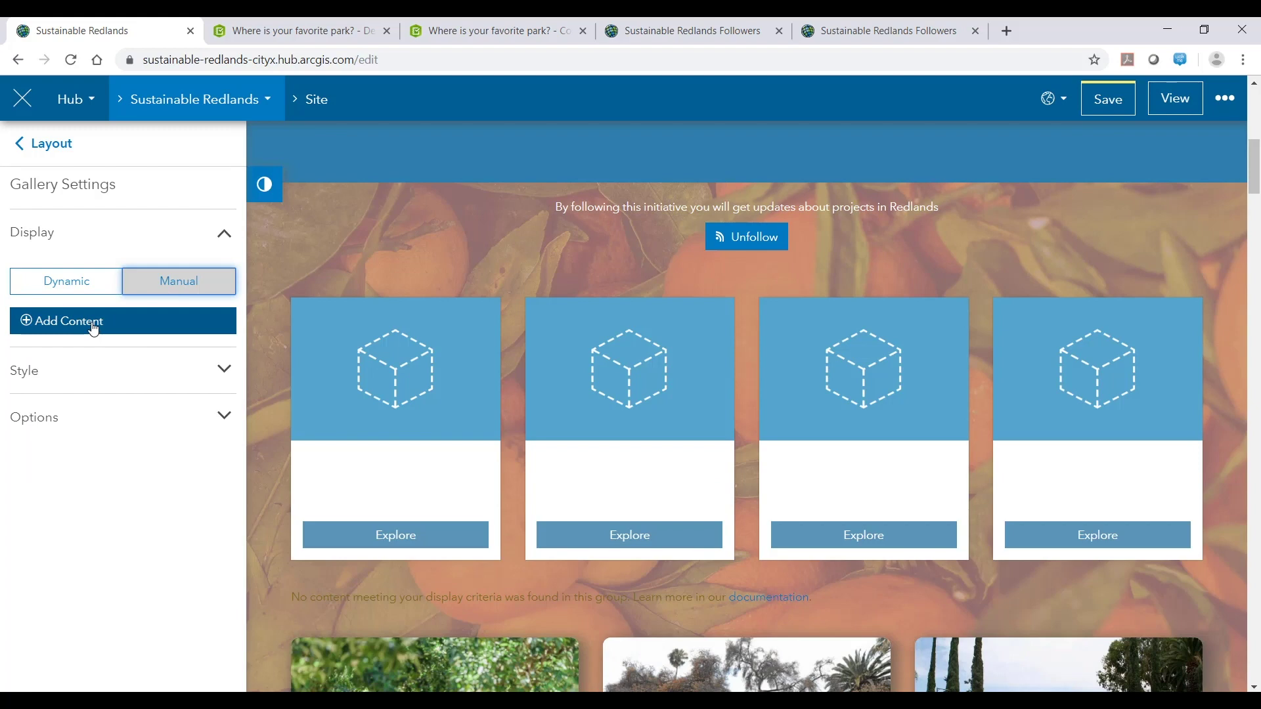
Step: Search own content for 'pa' to add manually, then cancel and return the gallery to Dynamic
left_click(97, 327)
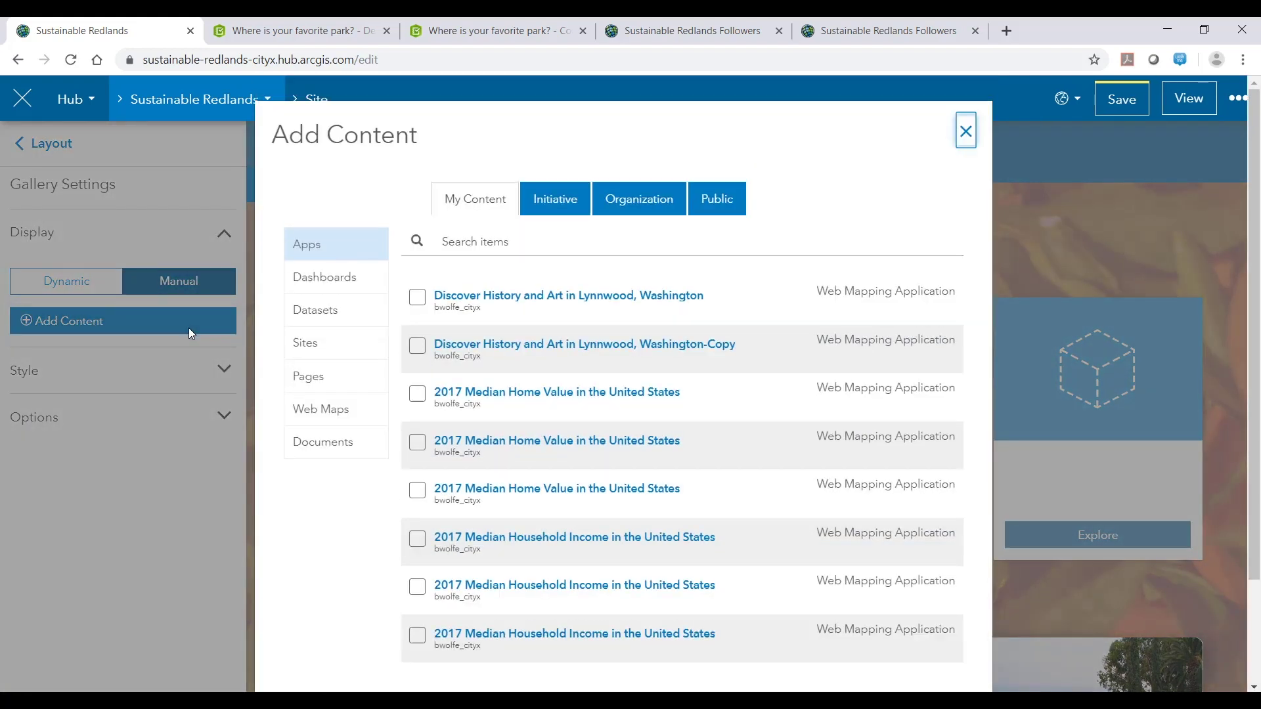
left_click(489, 246)
type("parks")
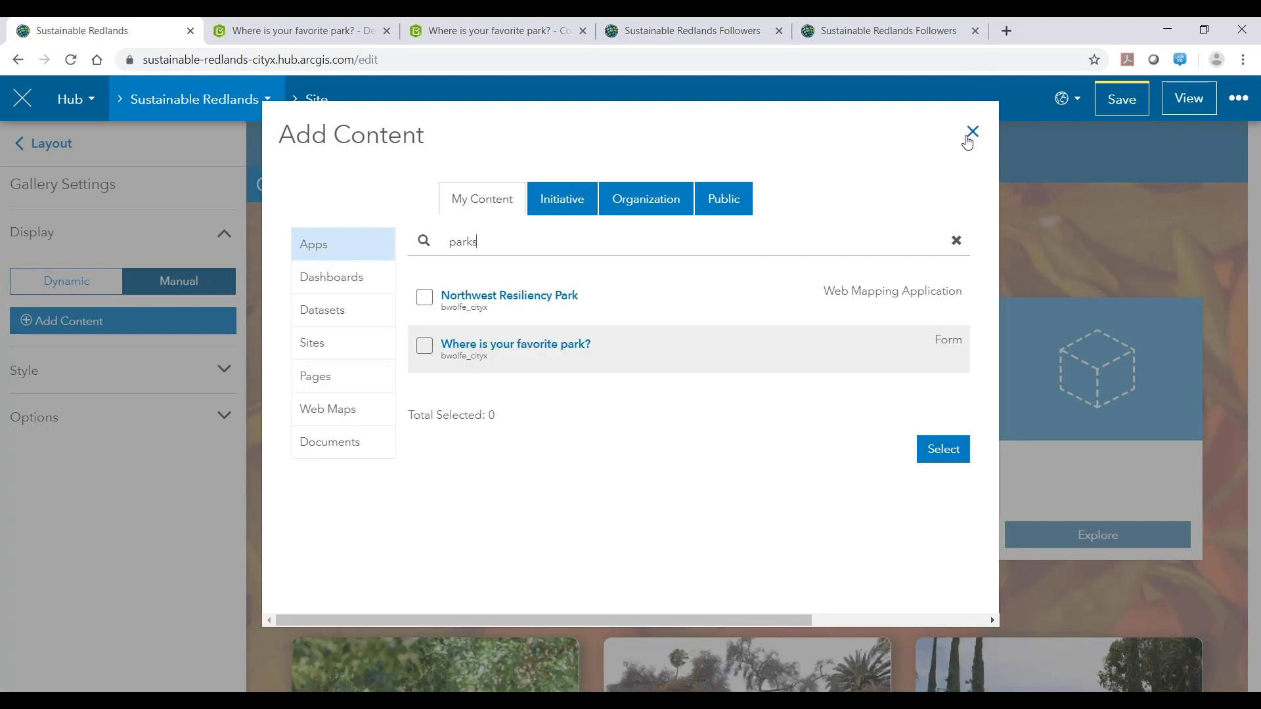
left_click(973, 131)
left_click(80, 284)
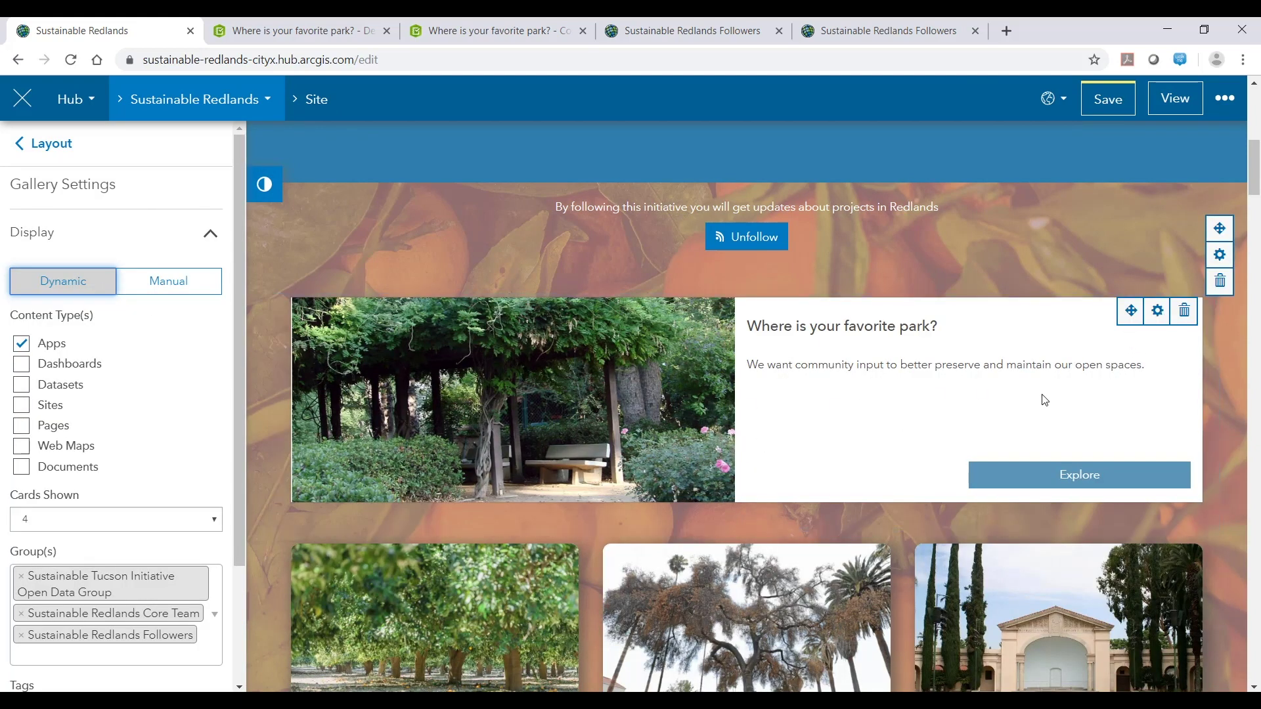
Step: Style the gallery cards with a Medium drop shadow and Rounded corners, and save the site
scroll(191, 417, "down", 4)
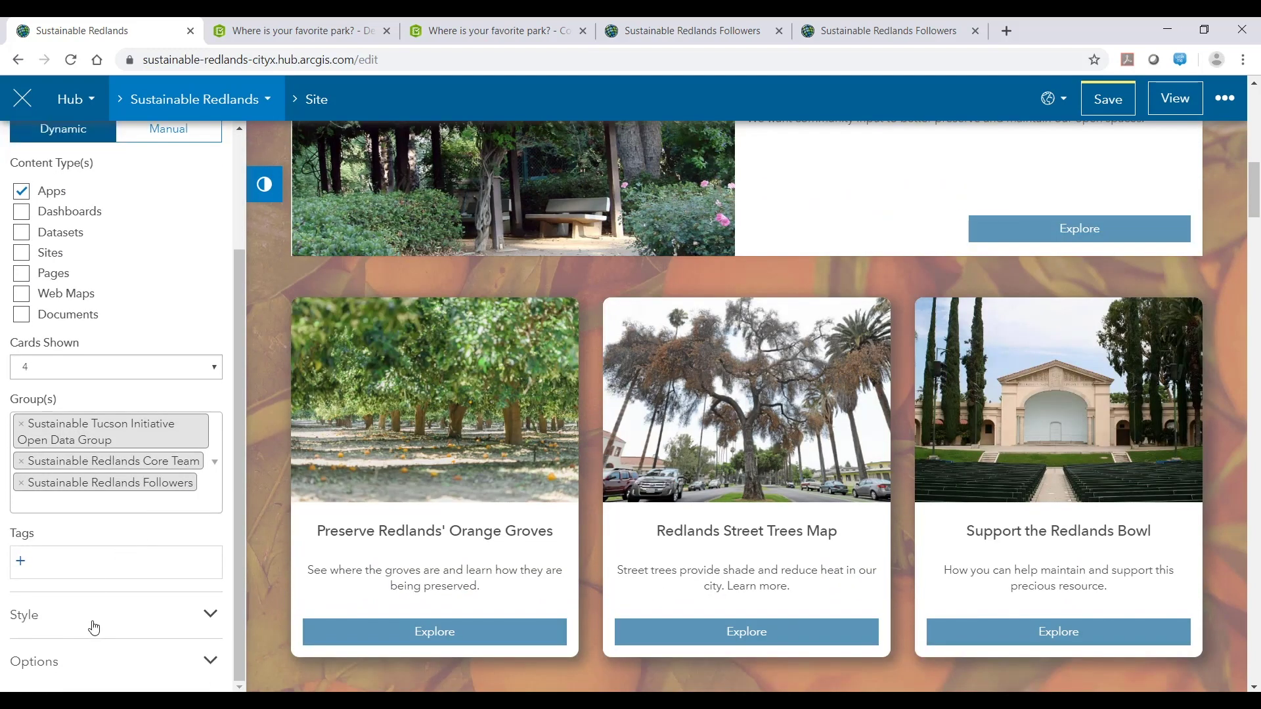
left_click(93, 617)
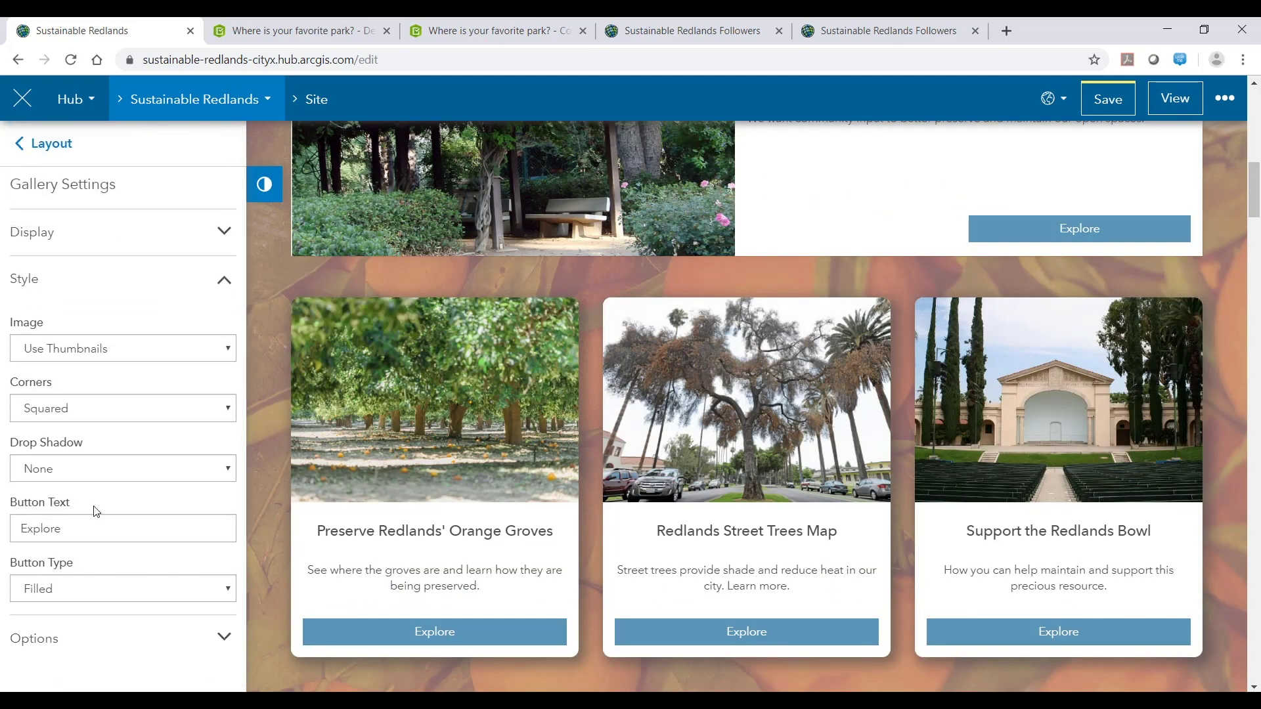
left_click(84, 474)
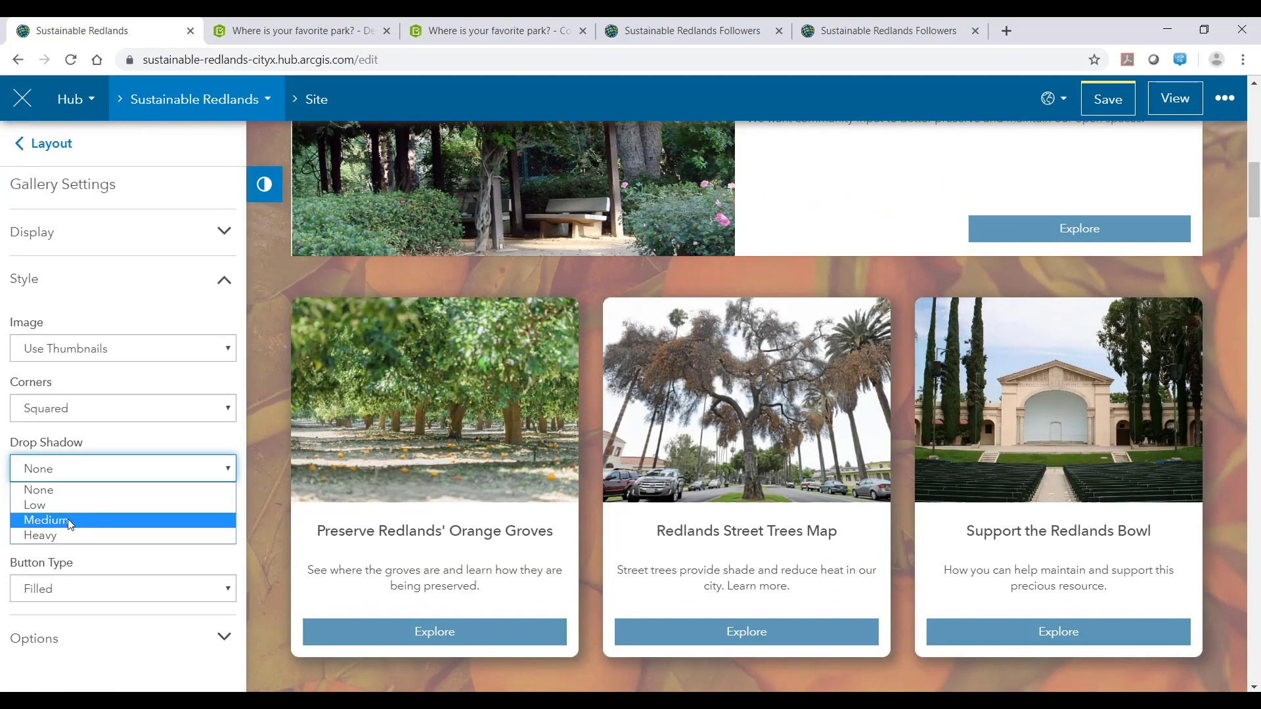
left_click(68, 519)
left_click(82, 411)
left_click(80, 430)
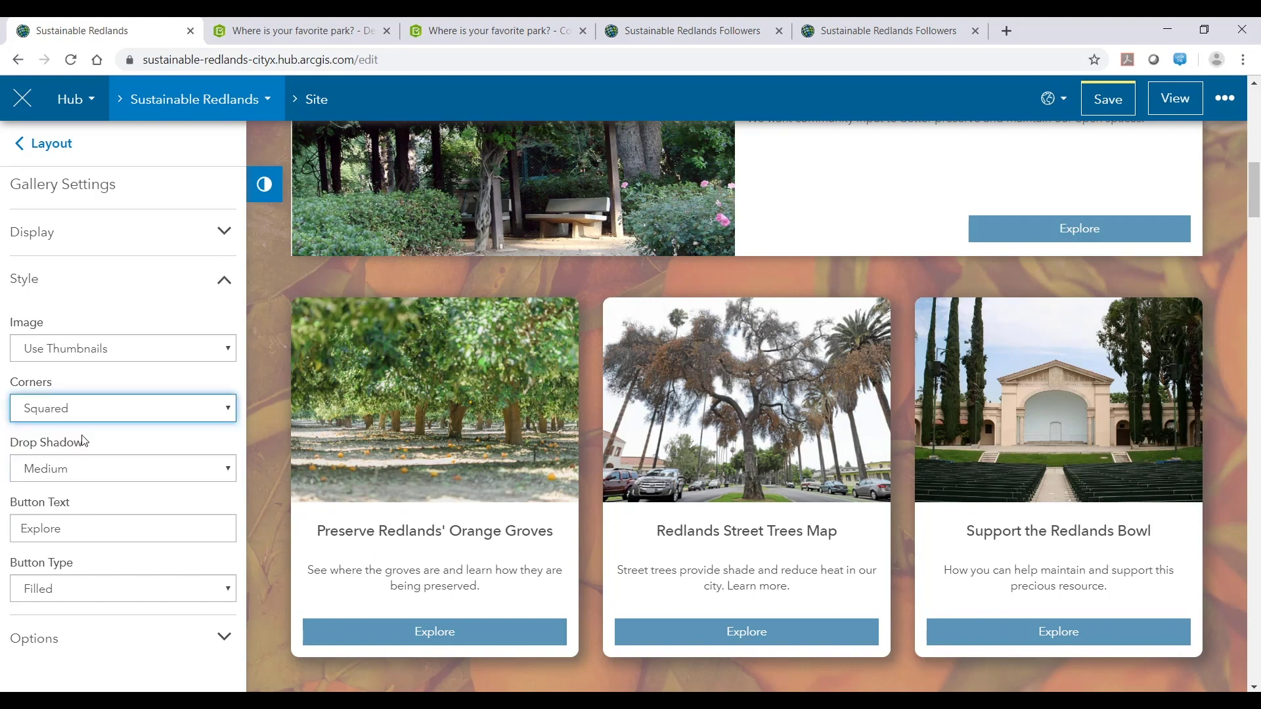
left_click(76, 419)
left_click(60, 444)
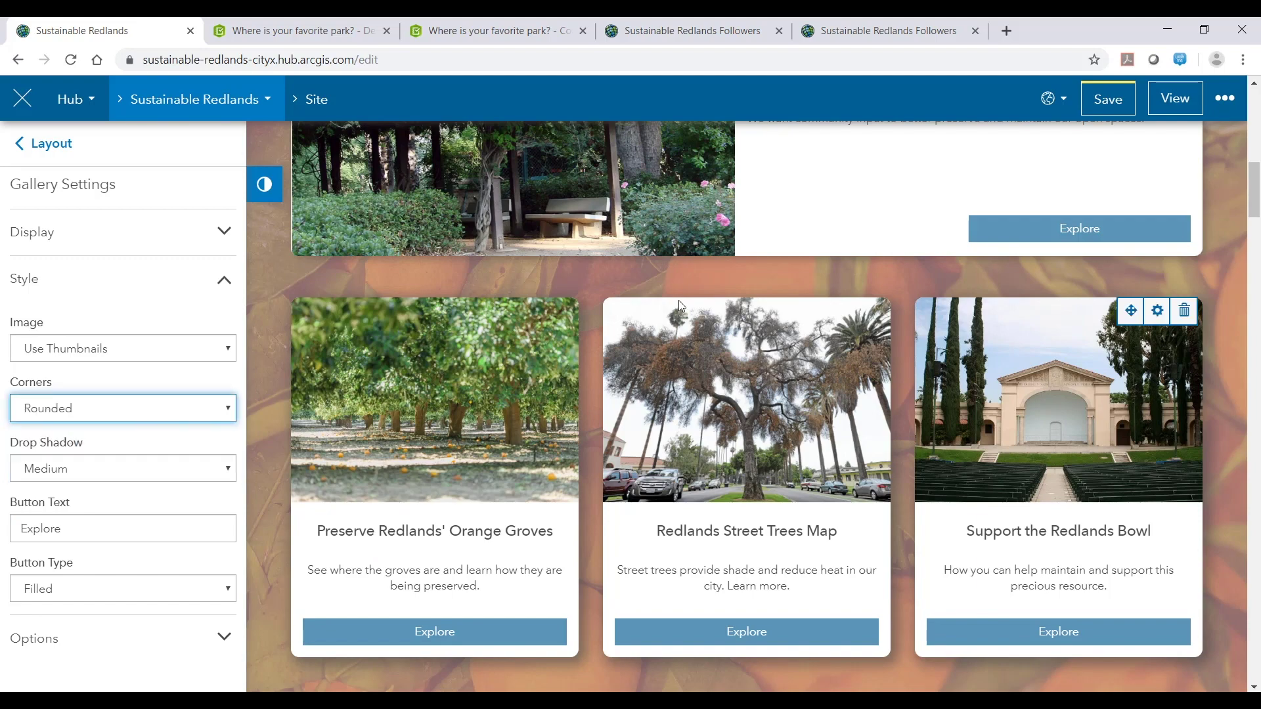
scroll(680, 300, "up", 4)
scroll(727, 313, "up", 1)
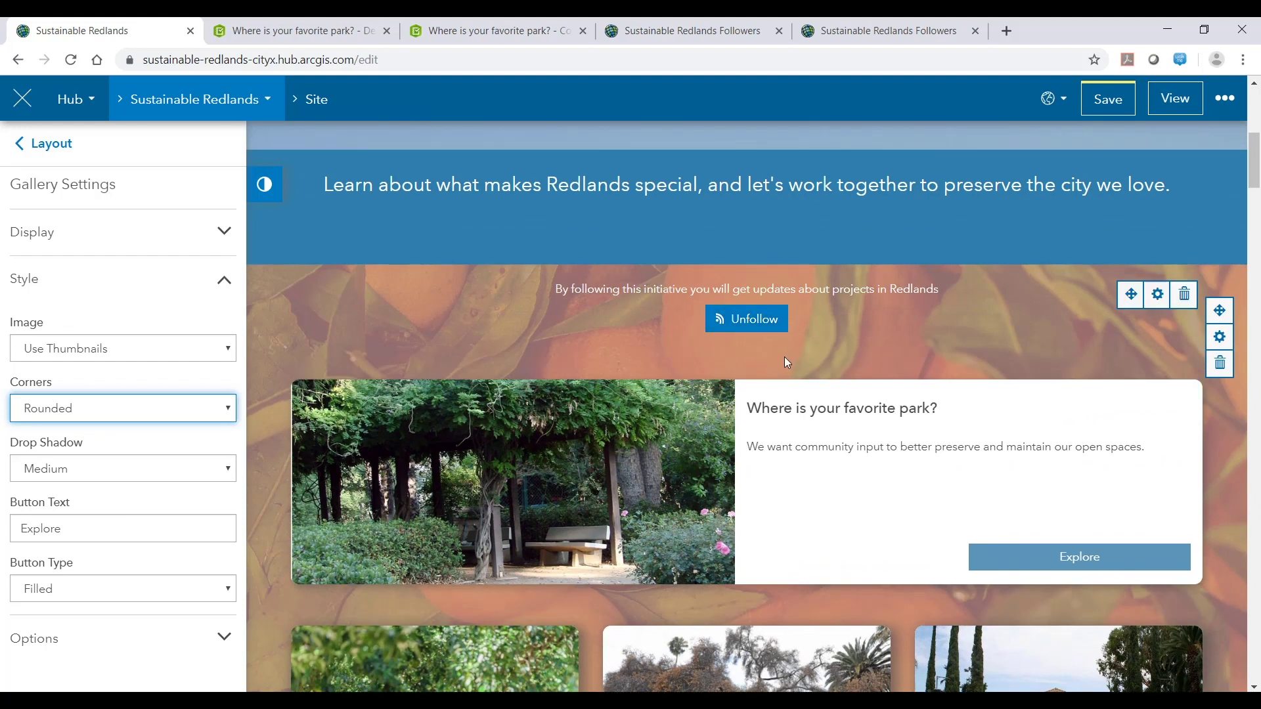
left_click(1107, 100)
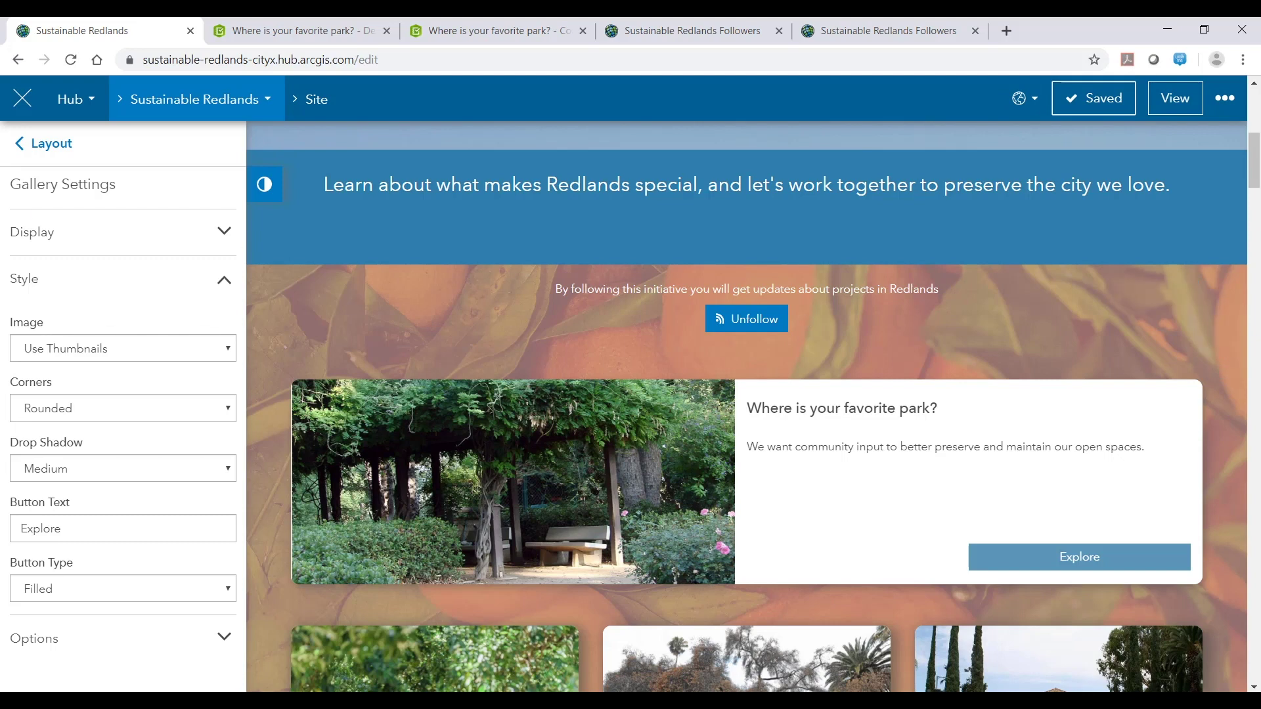
Step: Sign out of the live site in the incognito window, scroll the public page, then sign in again
key("alt+Tab")
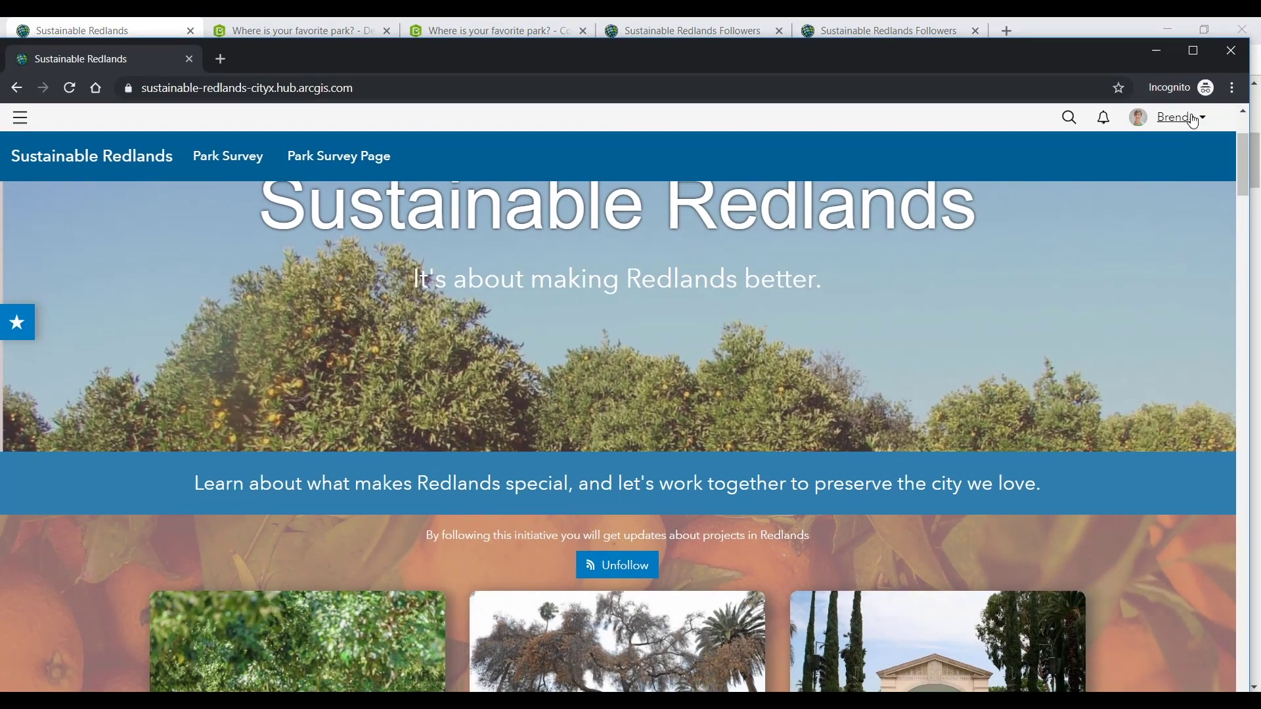
left_click(1179, 117)
left_click(1088, 260)
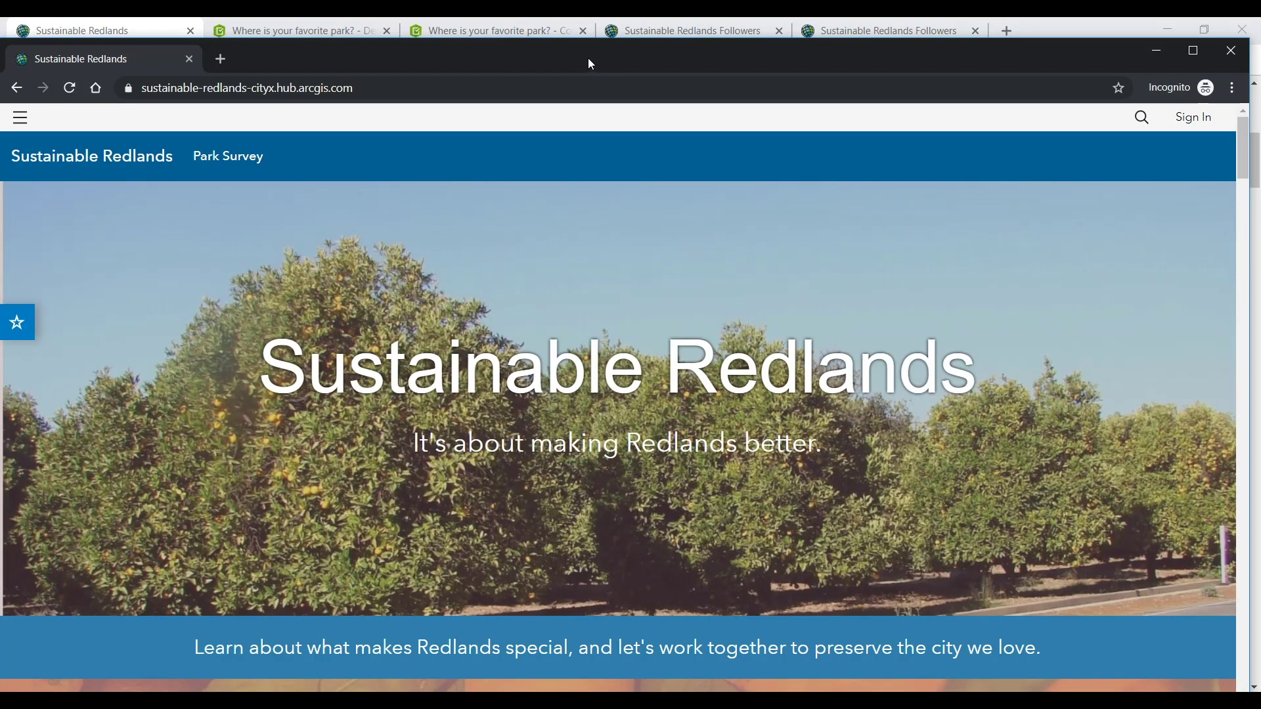
left_click_drag(589, 64, 609, 48)
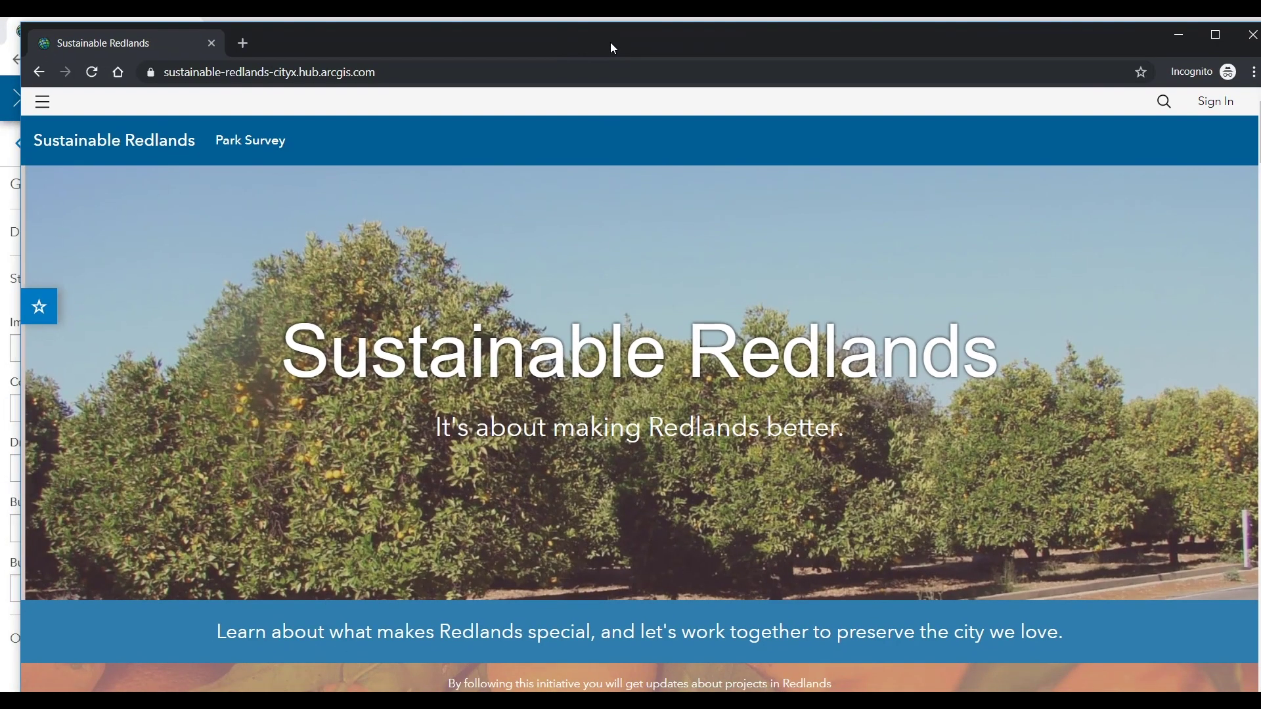
scroll(555, 300, "down", 5)
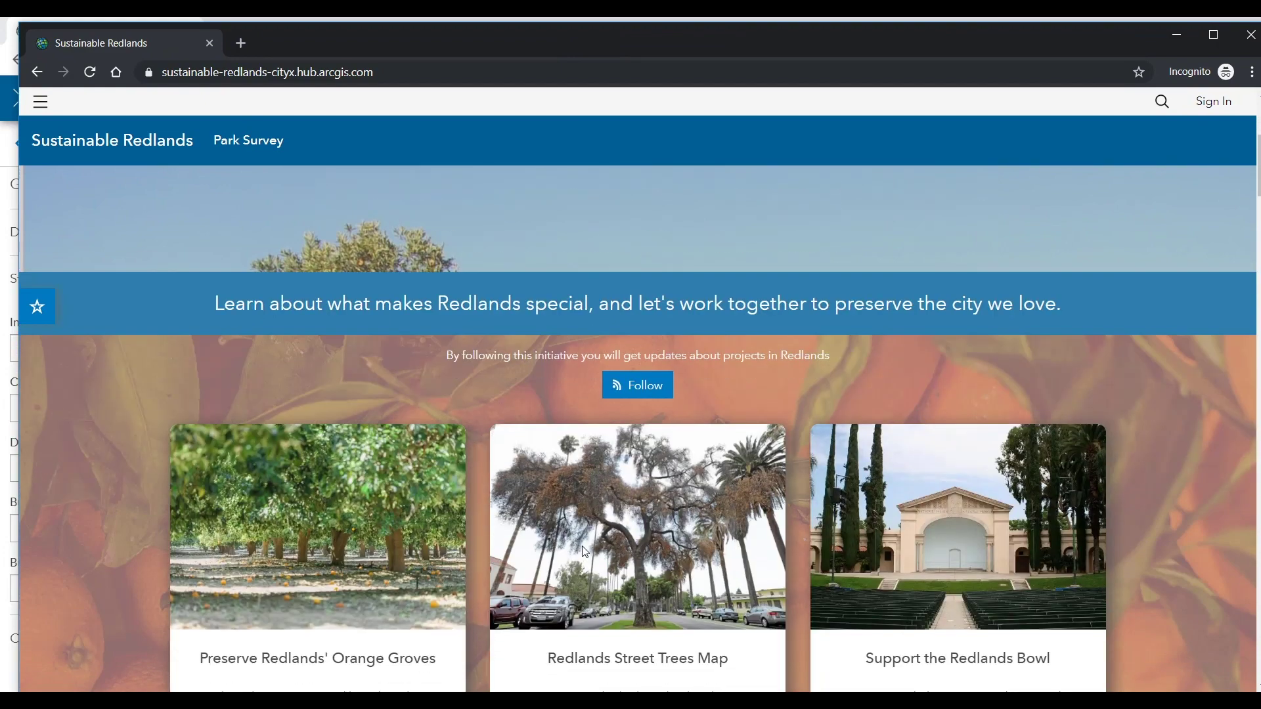
scroll(878, 422, "up", 5)
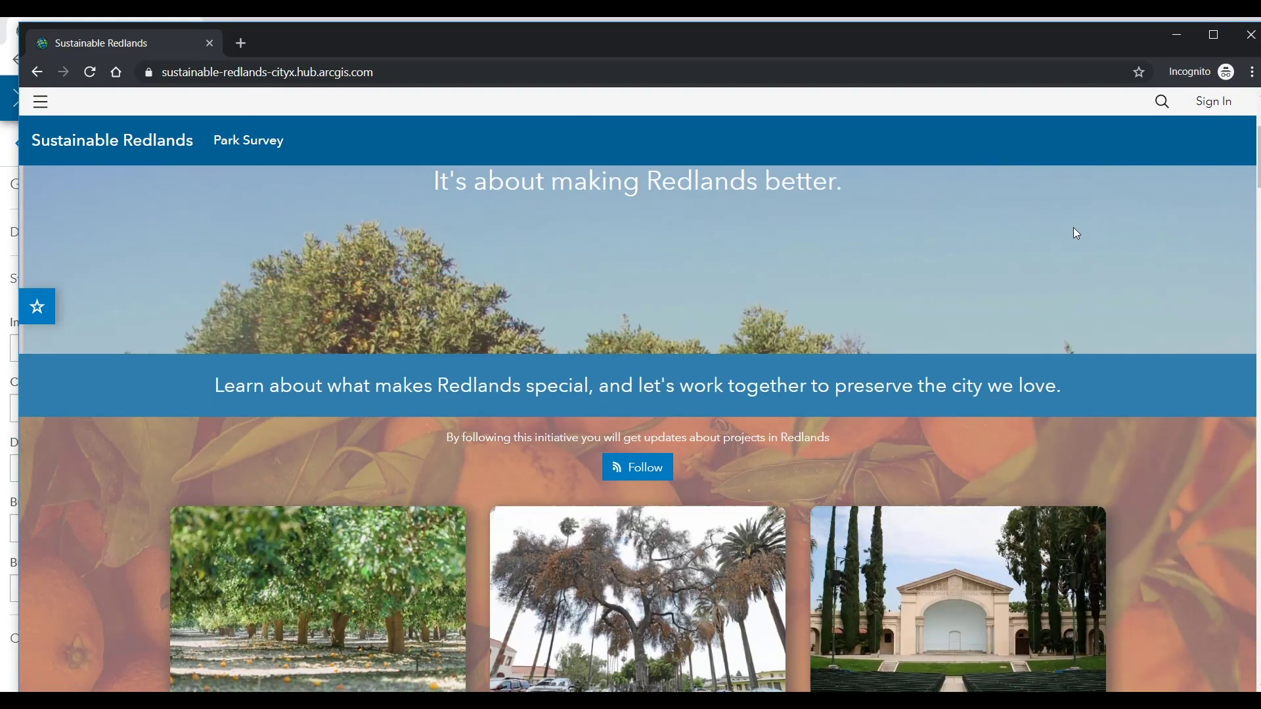
left_click(1209, 101)
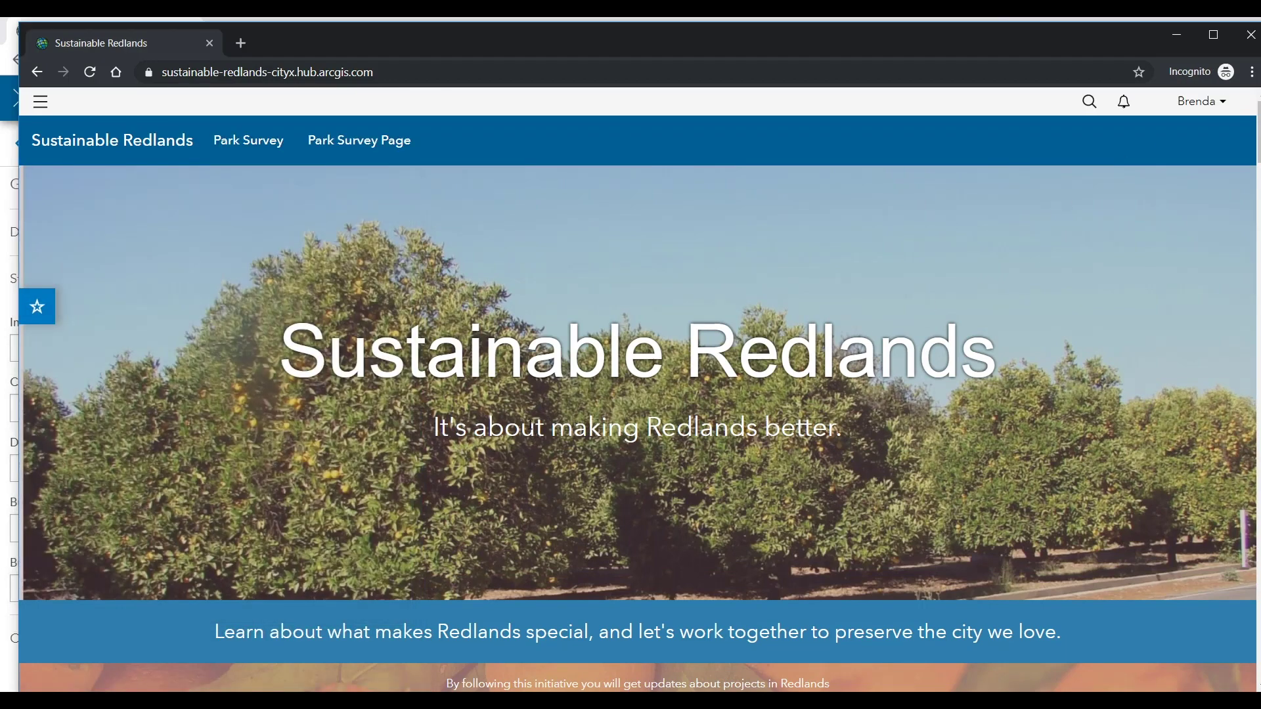
Step: Scroll to the park survey gallery card, open it with Explore, then move the incognito window aside
scroll(723, 391, "down", 6)
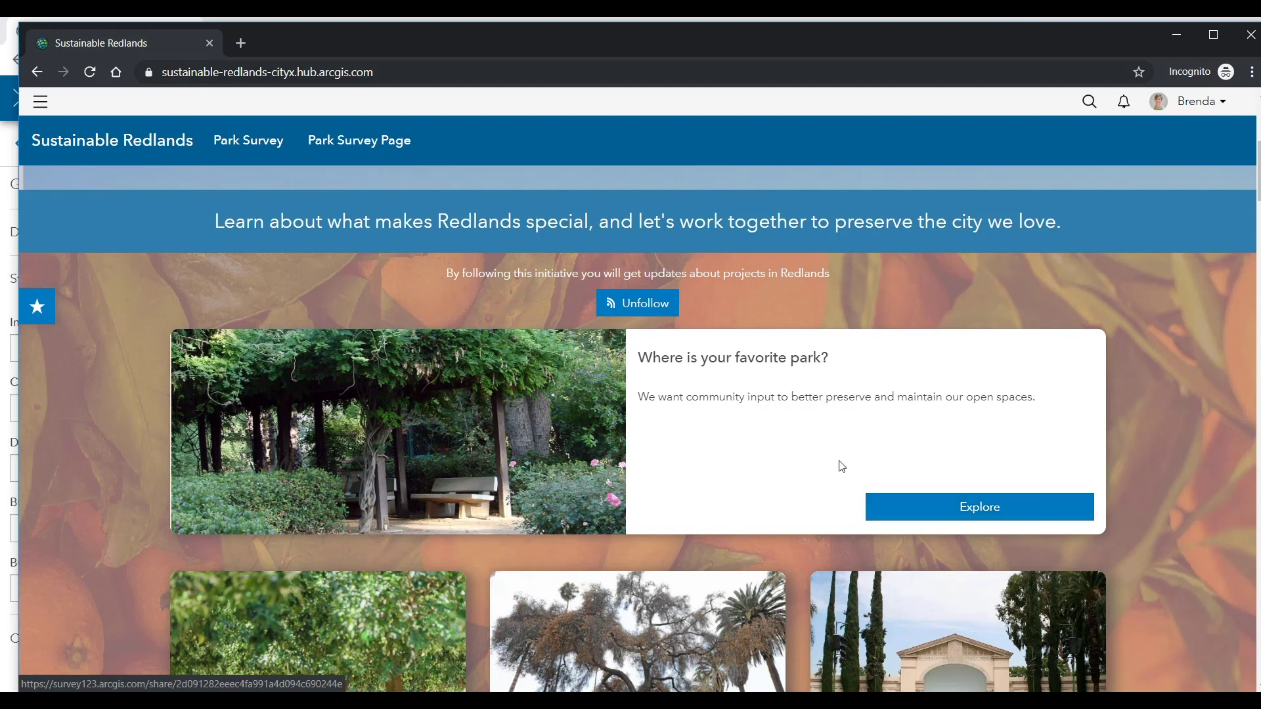
left_click(920, 506)
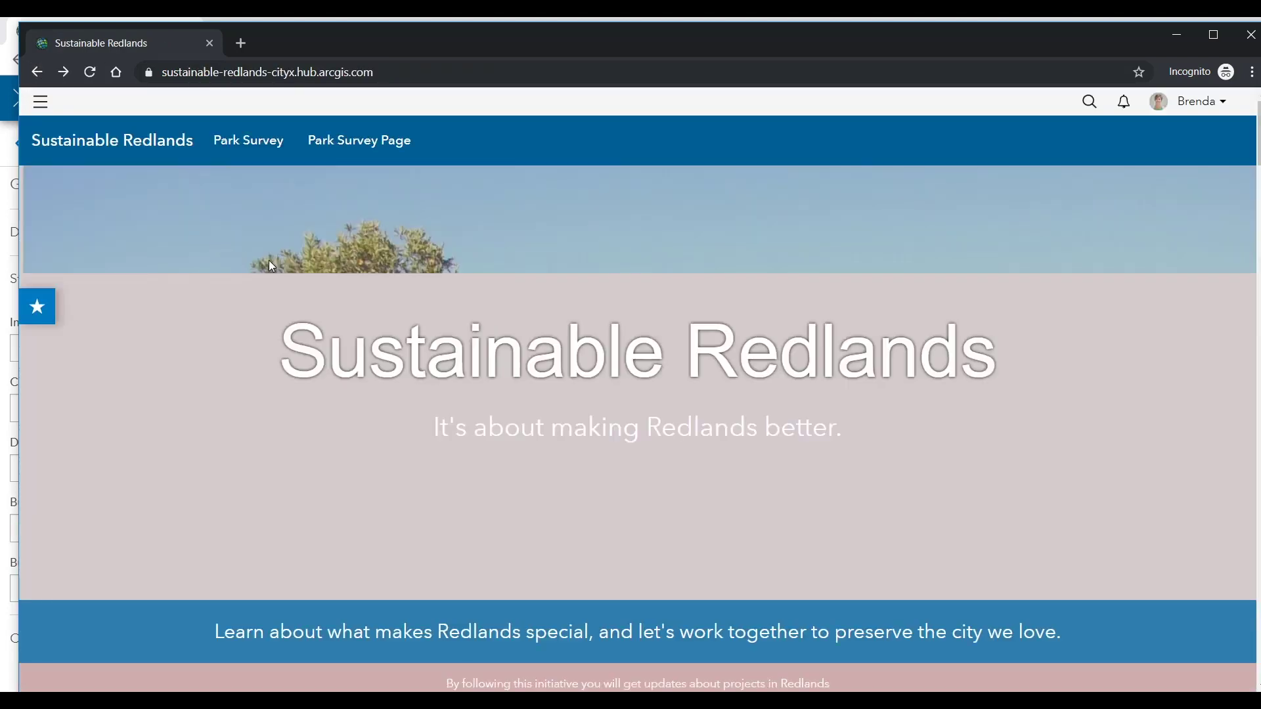
scroll(498, 502, "down", 5)
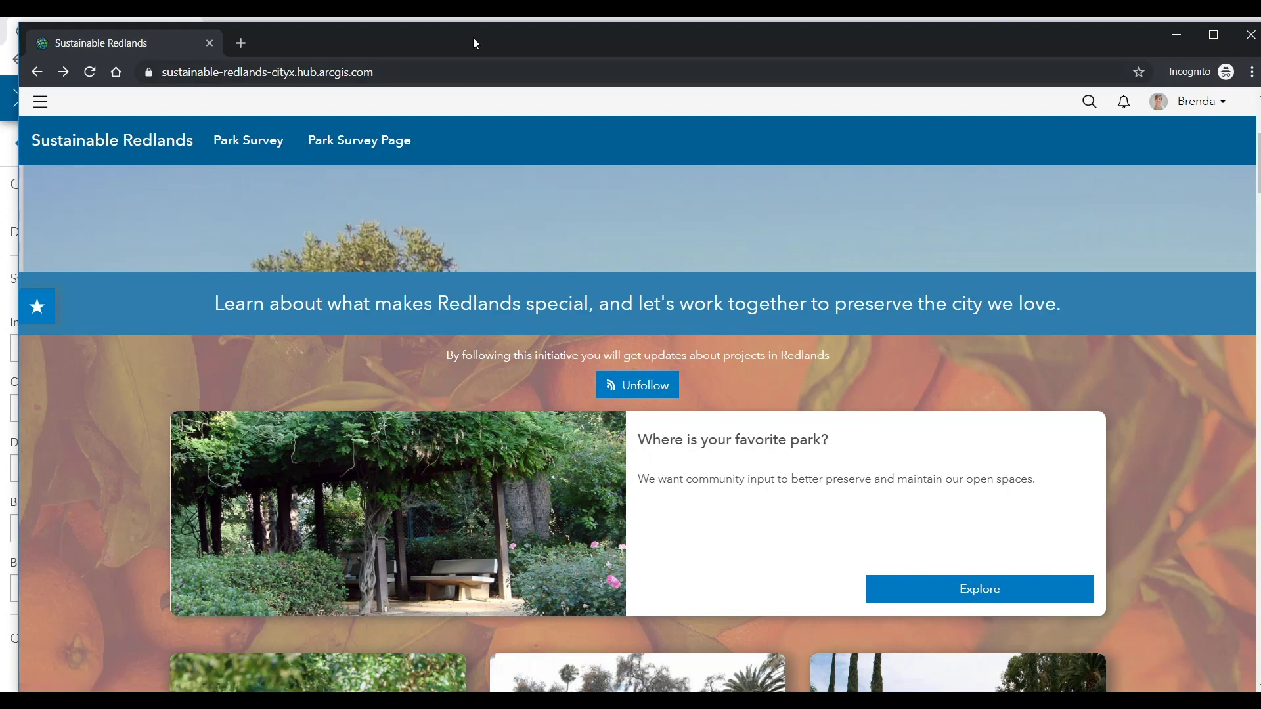
left_click_drag(473, 43, 0, 85)
scroll(333, 217, "up", 4)
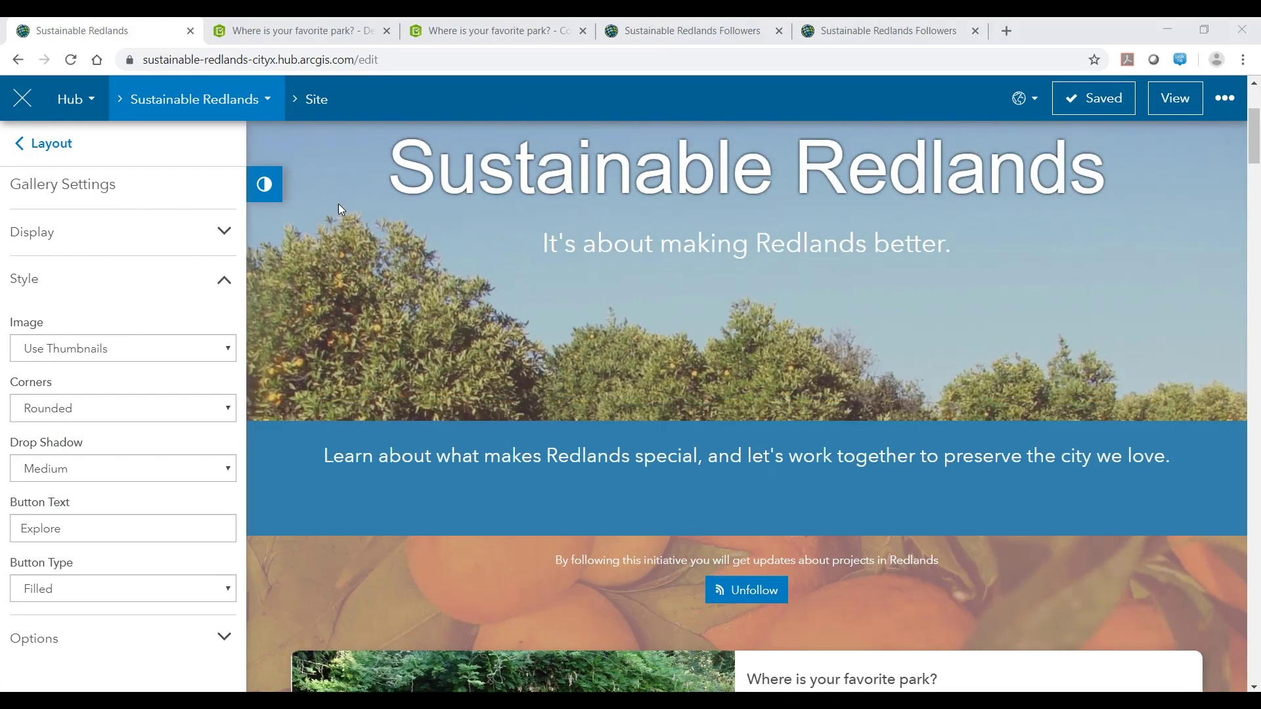
scroll(340, 207, "up", 3)
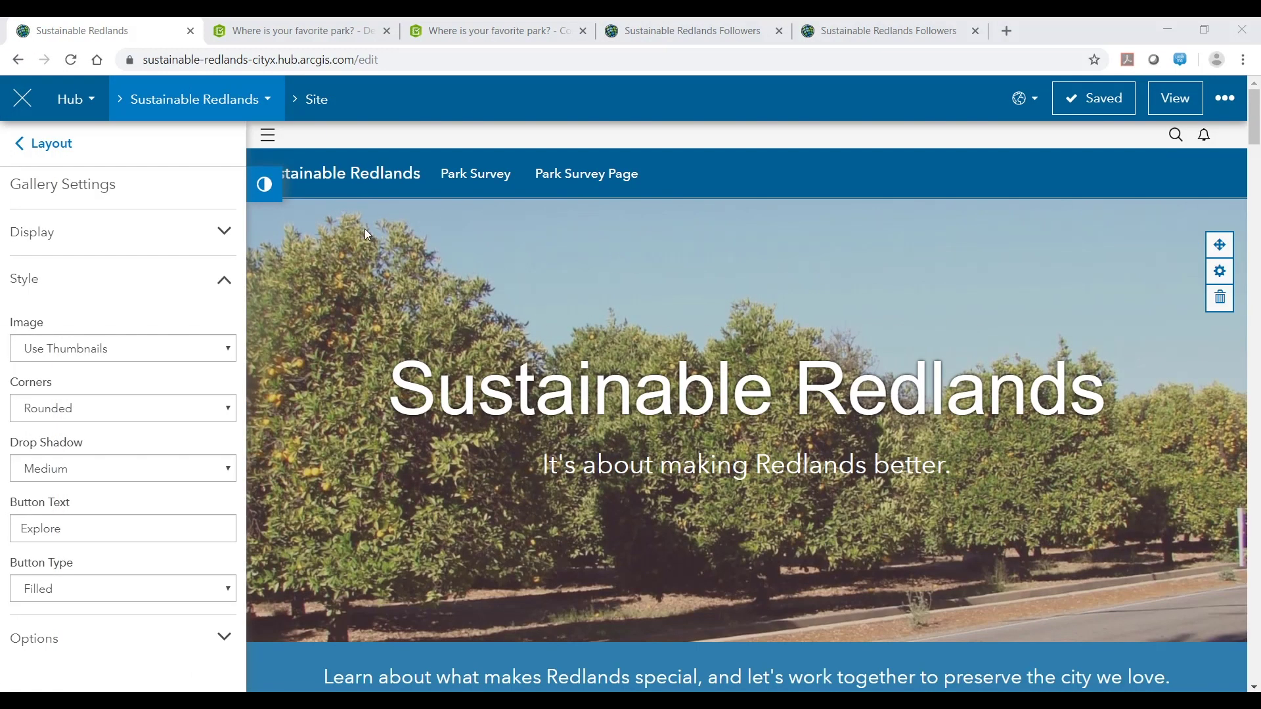
left_click(53, 146)
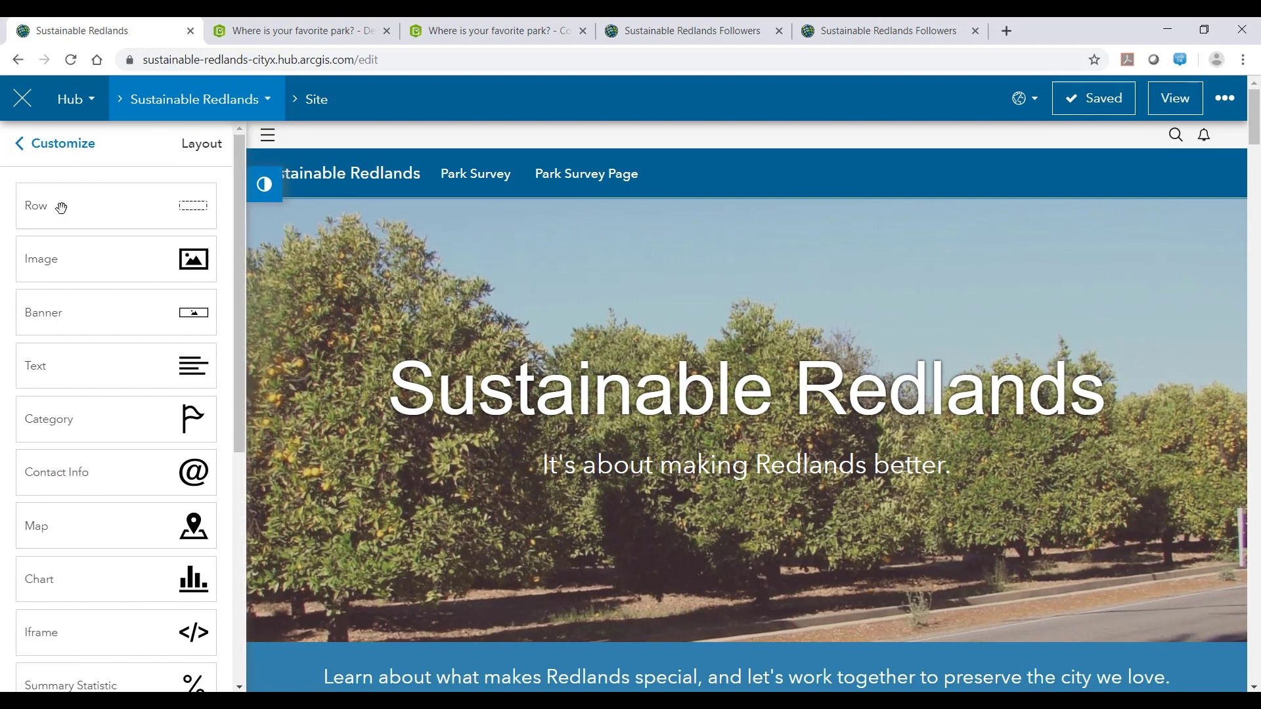
left_click(55, 150)
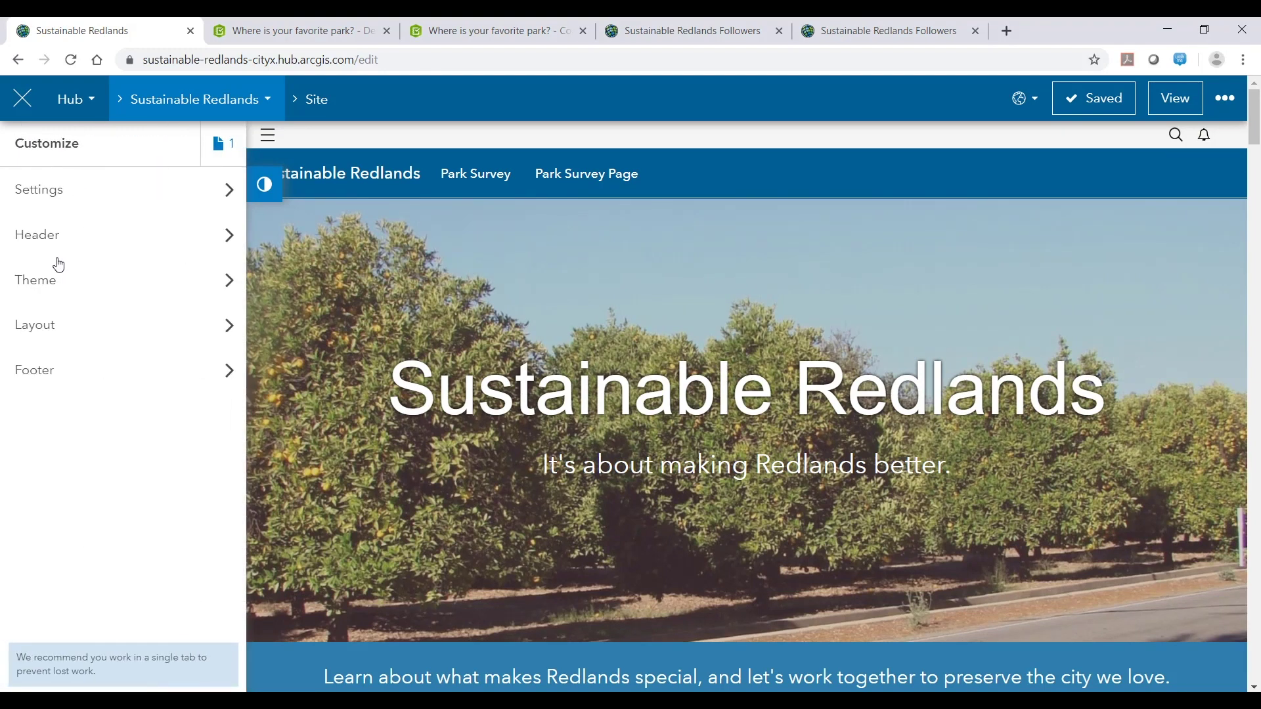
left_click(42, 238)
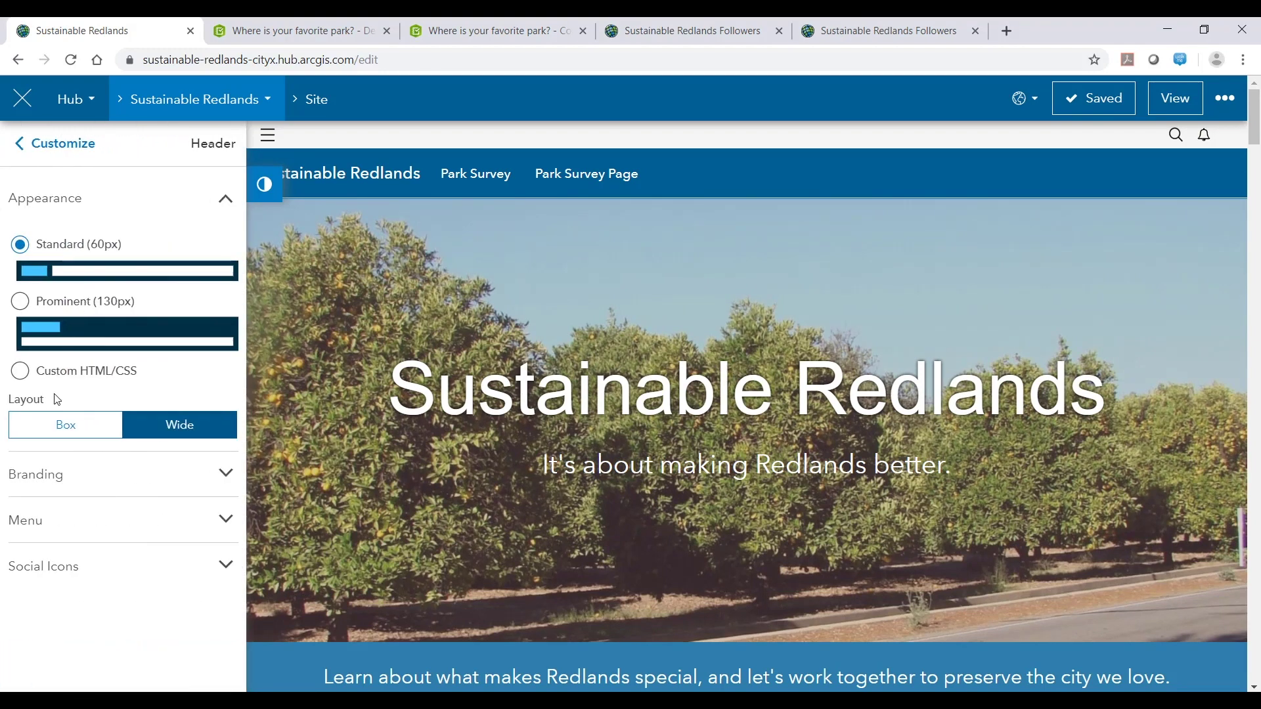
left_click(68, 522)
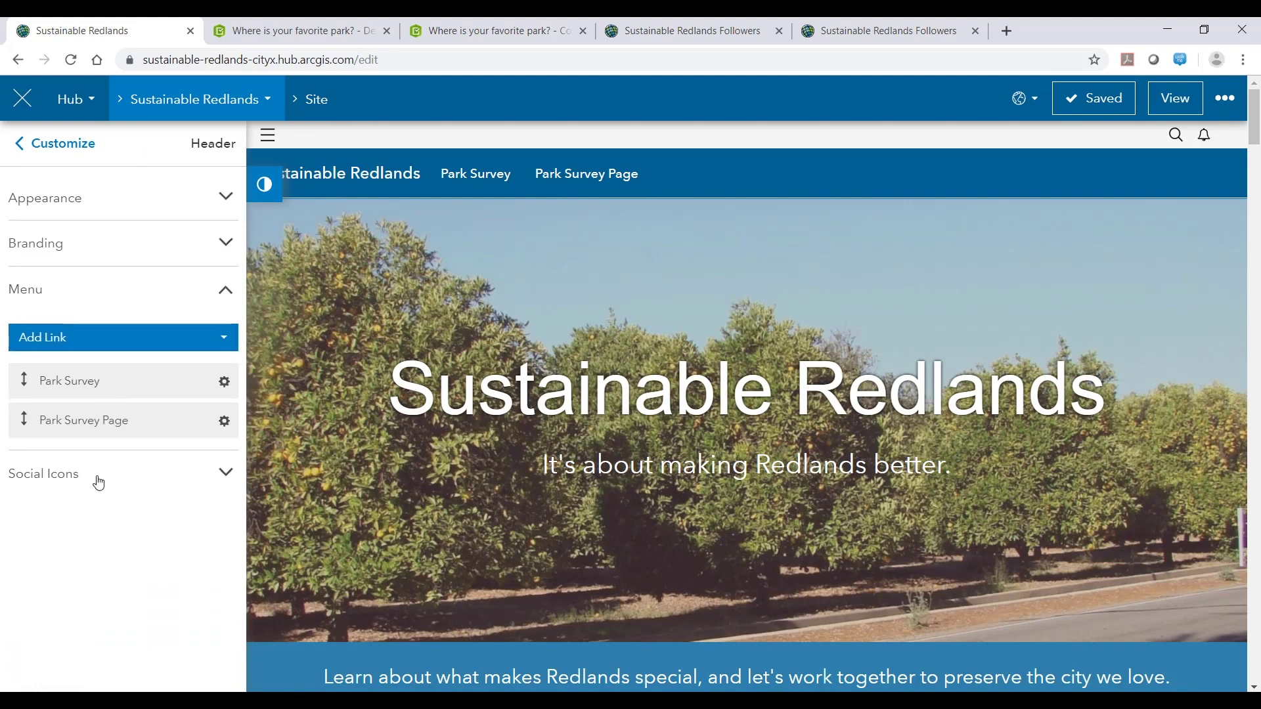
left_click(217, 383)
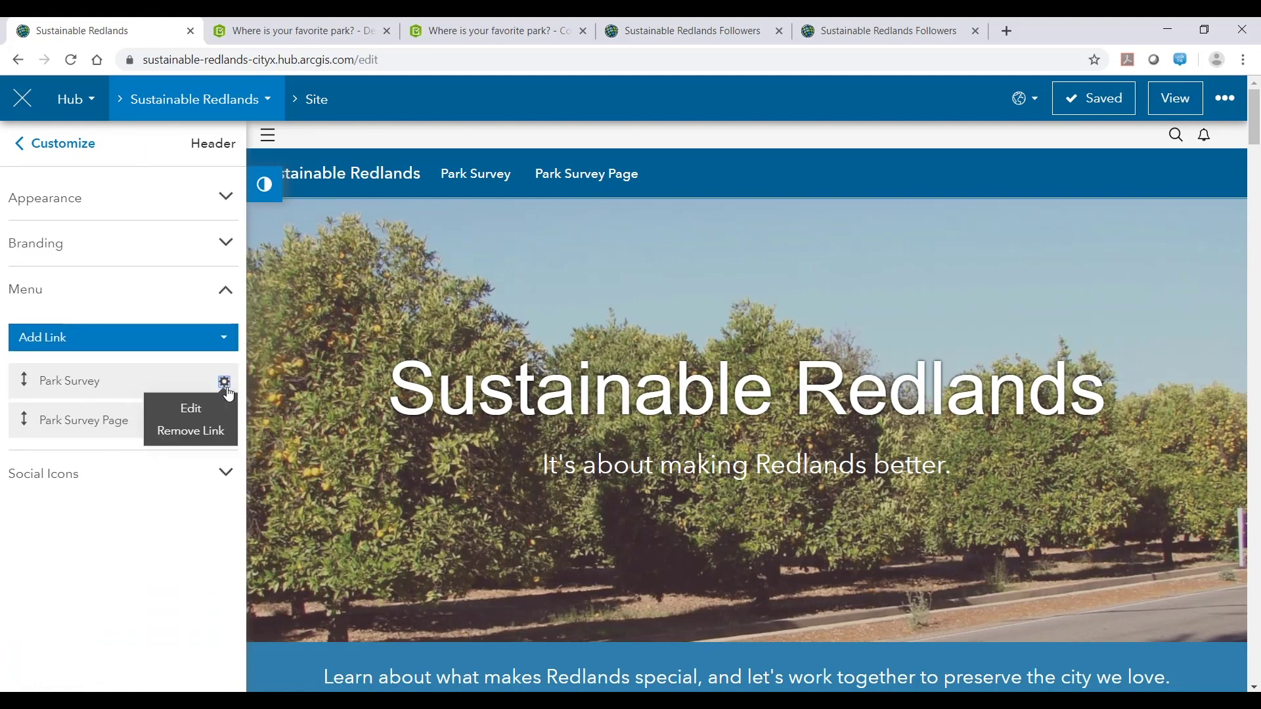
left_click(192, 406)
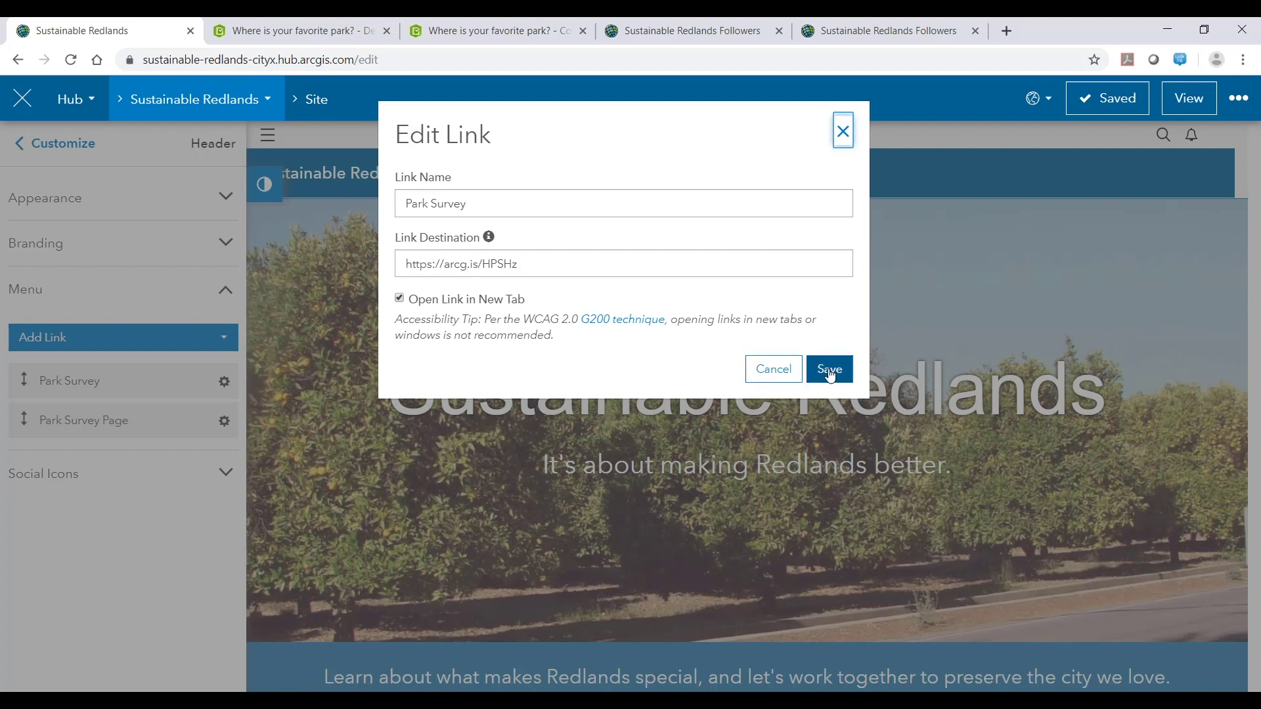
left_click(774, 369)
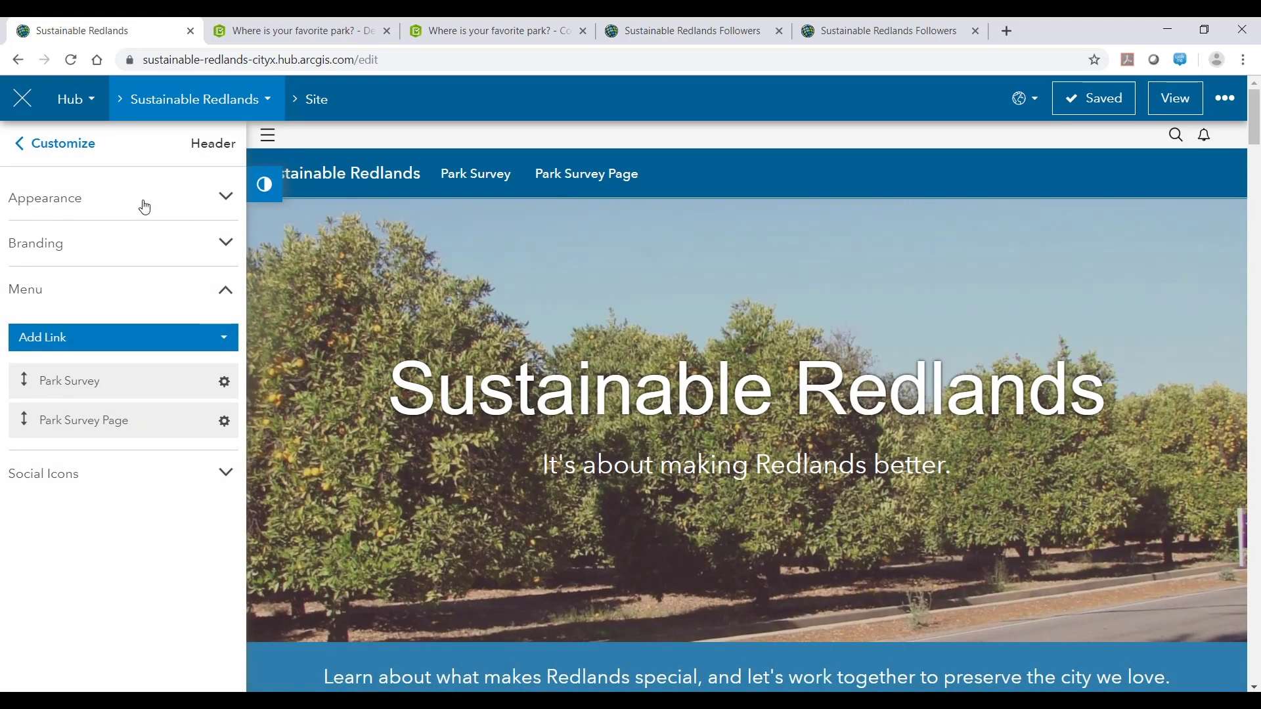
left_click(94, 152)
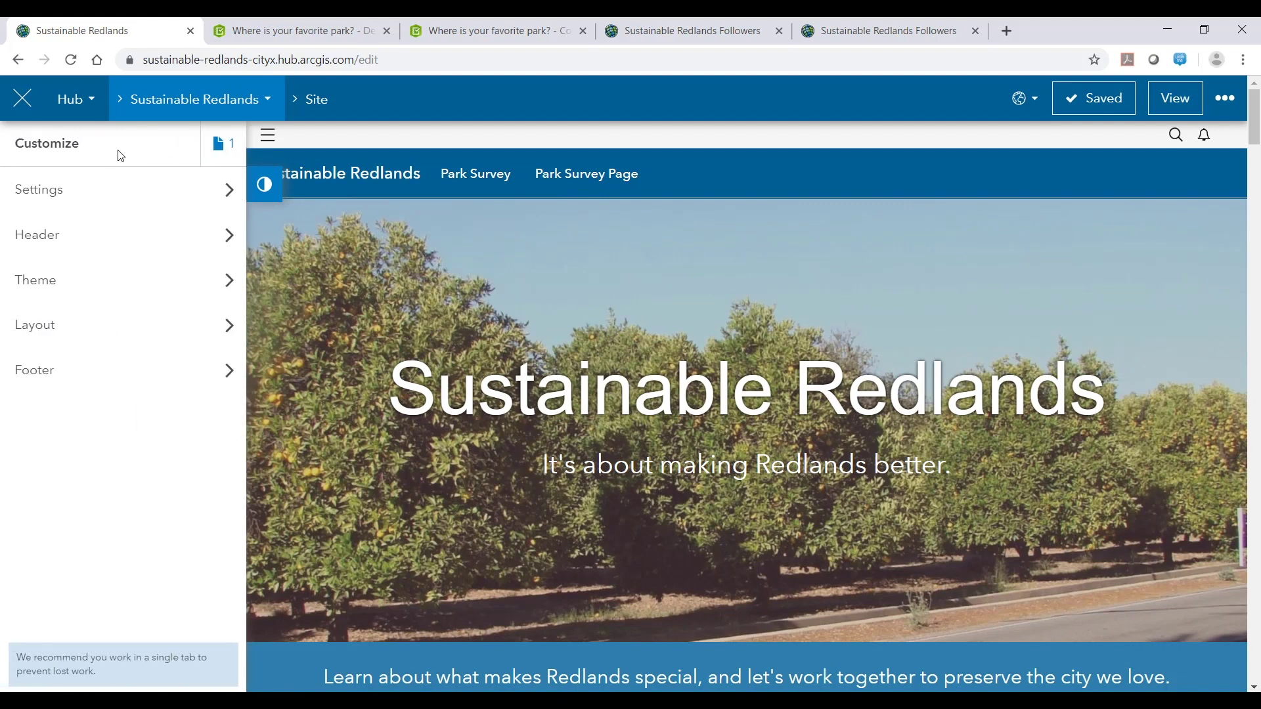
Step: Open the Park Survey Page in the editor and review its solo gallery card and embedded survey
left_click(223, 150)
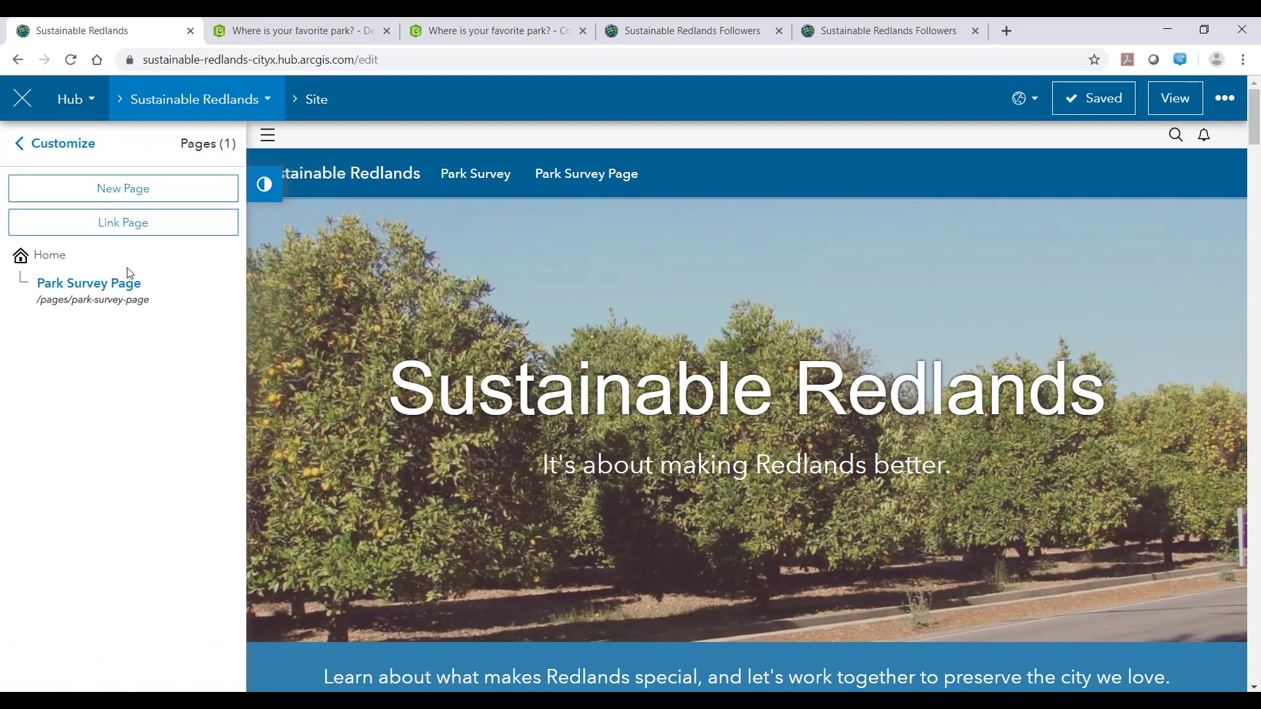
left_click(99, 293)
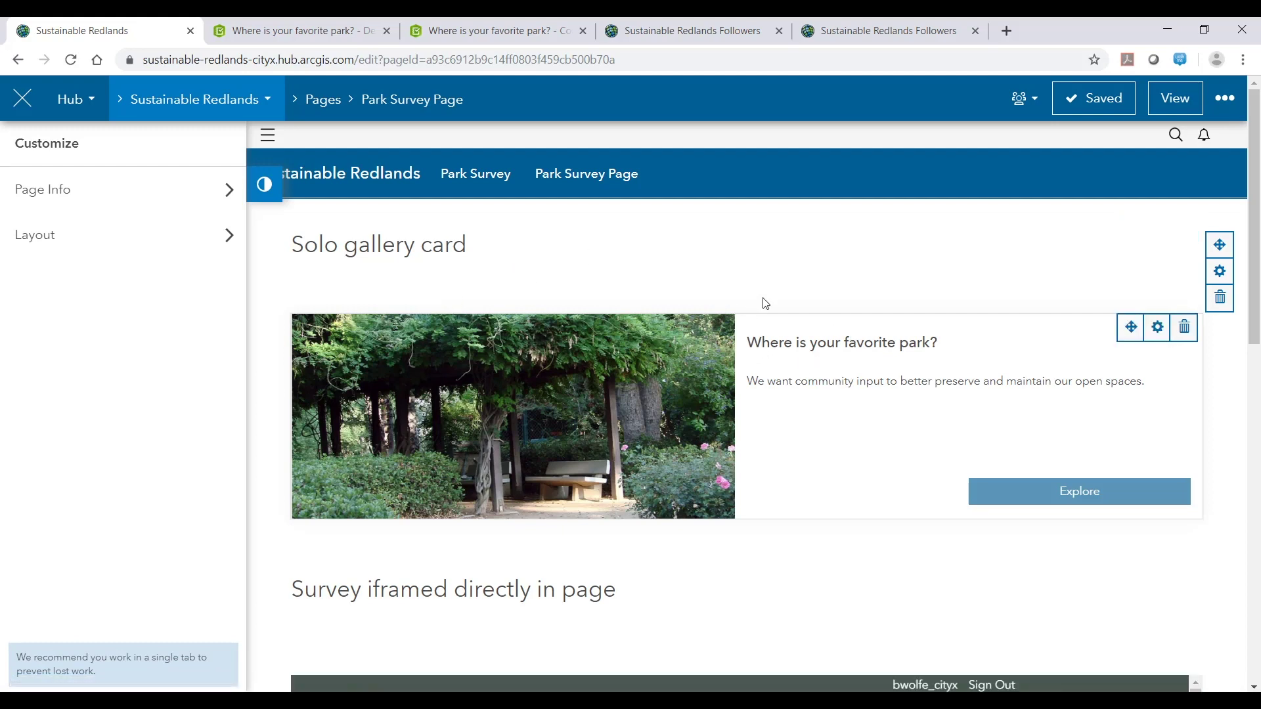
scroll(762, 394, "down", 4)
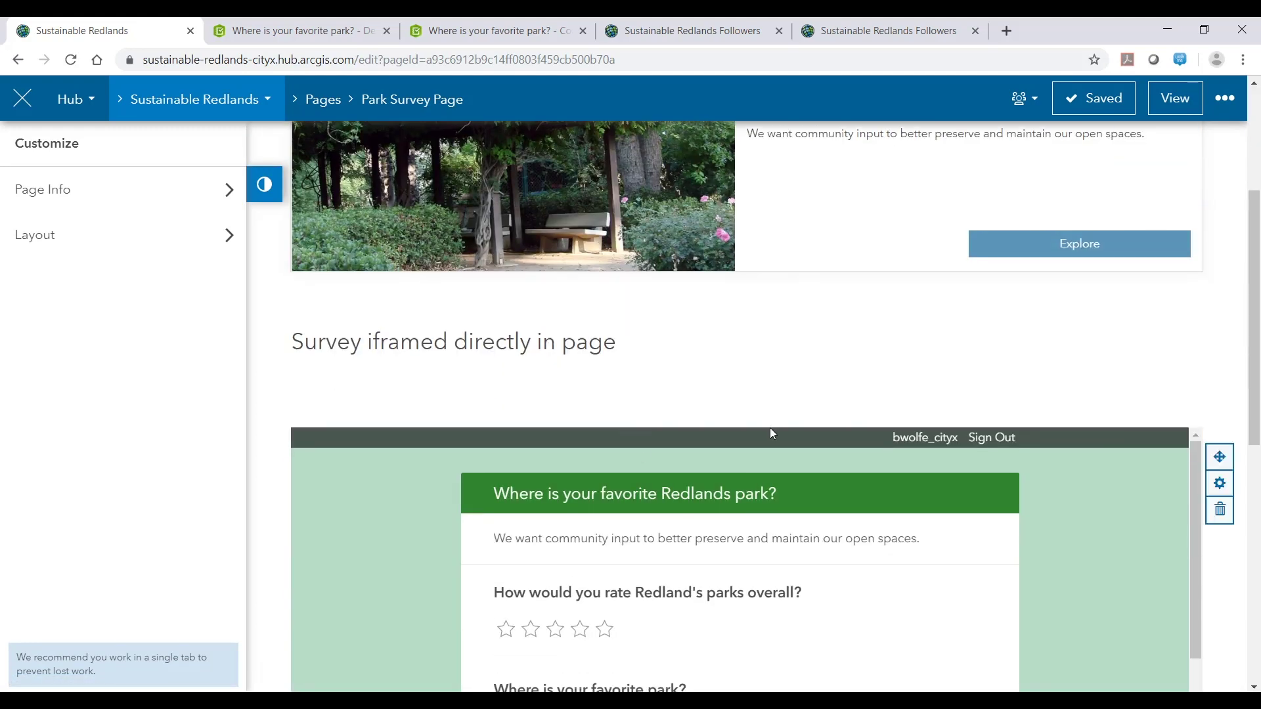
scroll(770, 428, "down", 1)
scroll(727, 354, "up", 5)
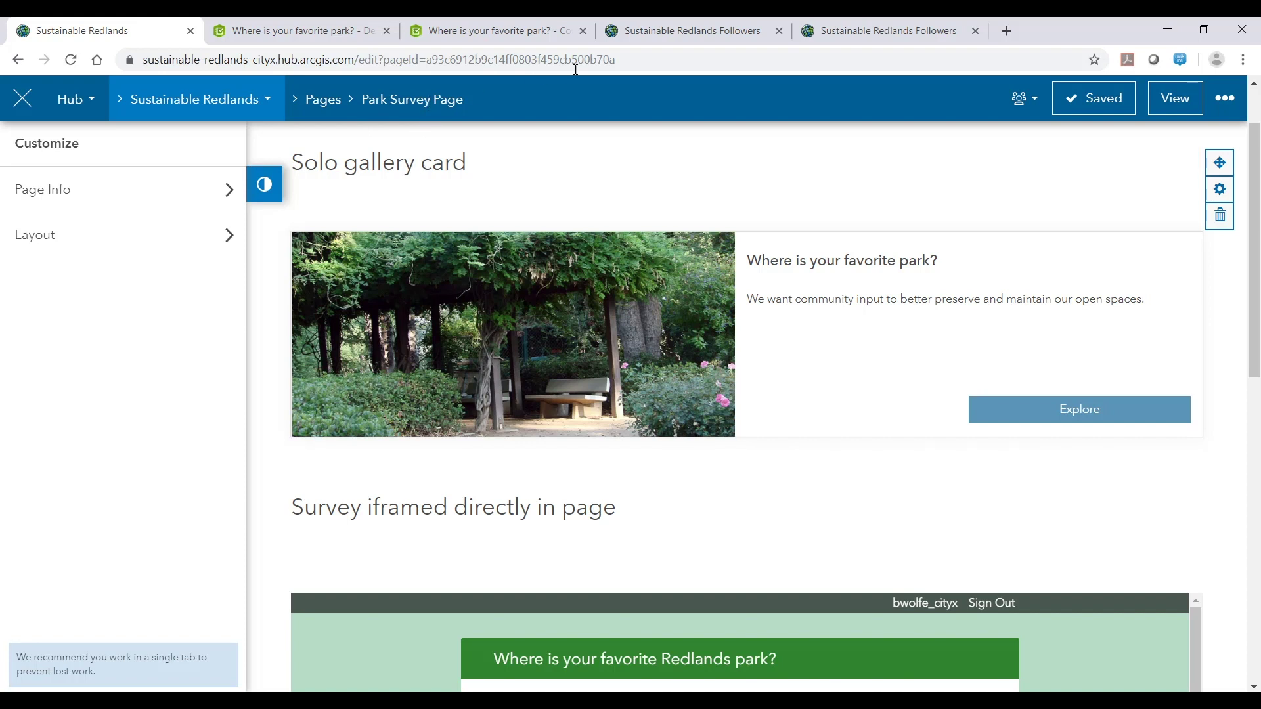
left_click(662, 36)
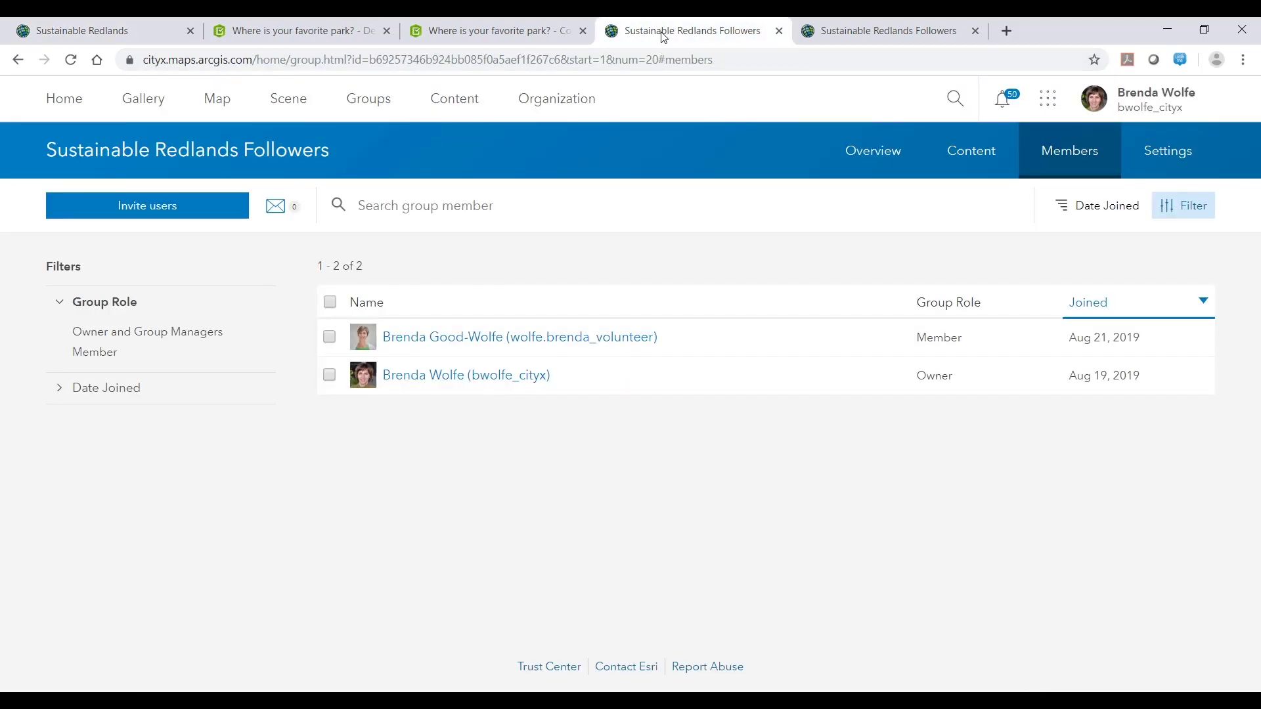
Step: List the Followers group's shared content, including the Park Survey Page and park survey form
left_click(969, 160)
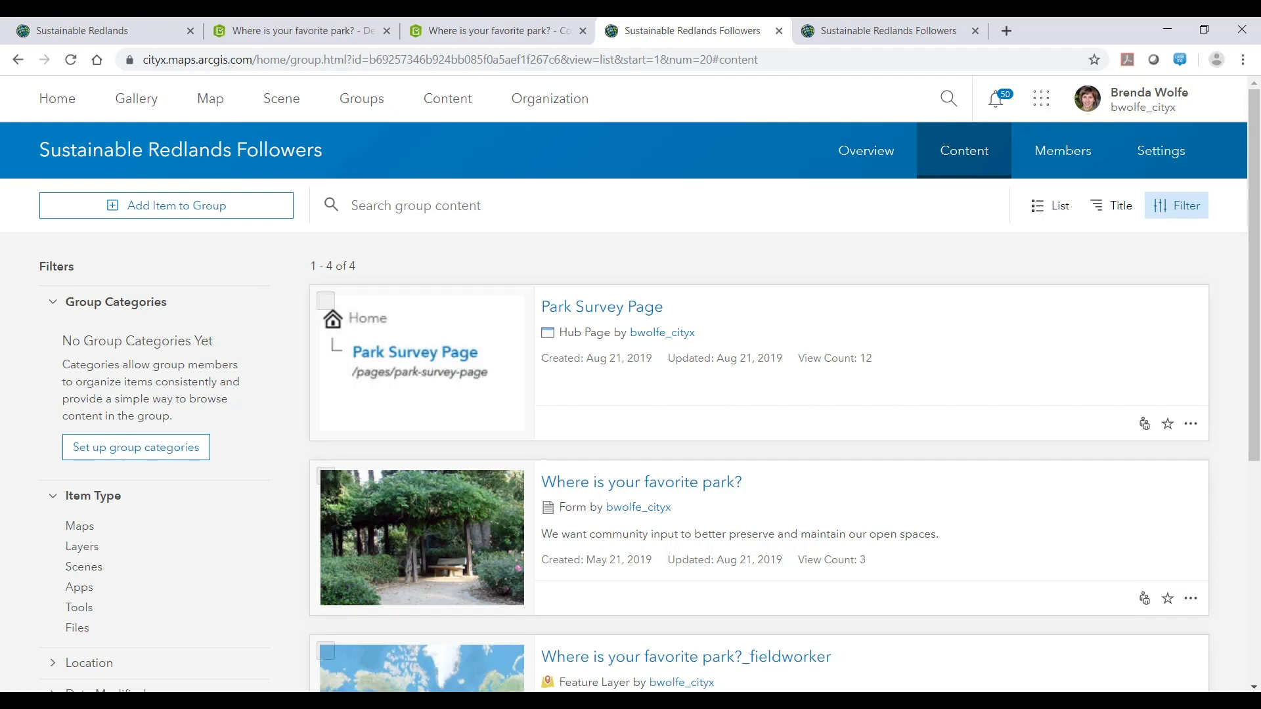
left_click_drag(0, 56, 771, 51)
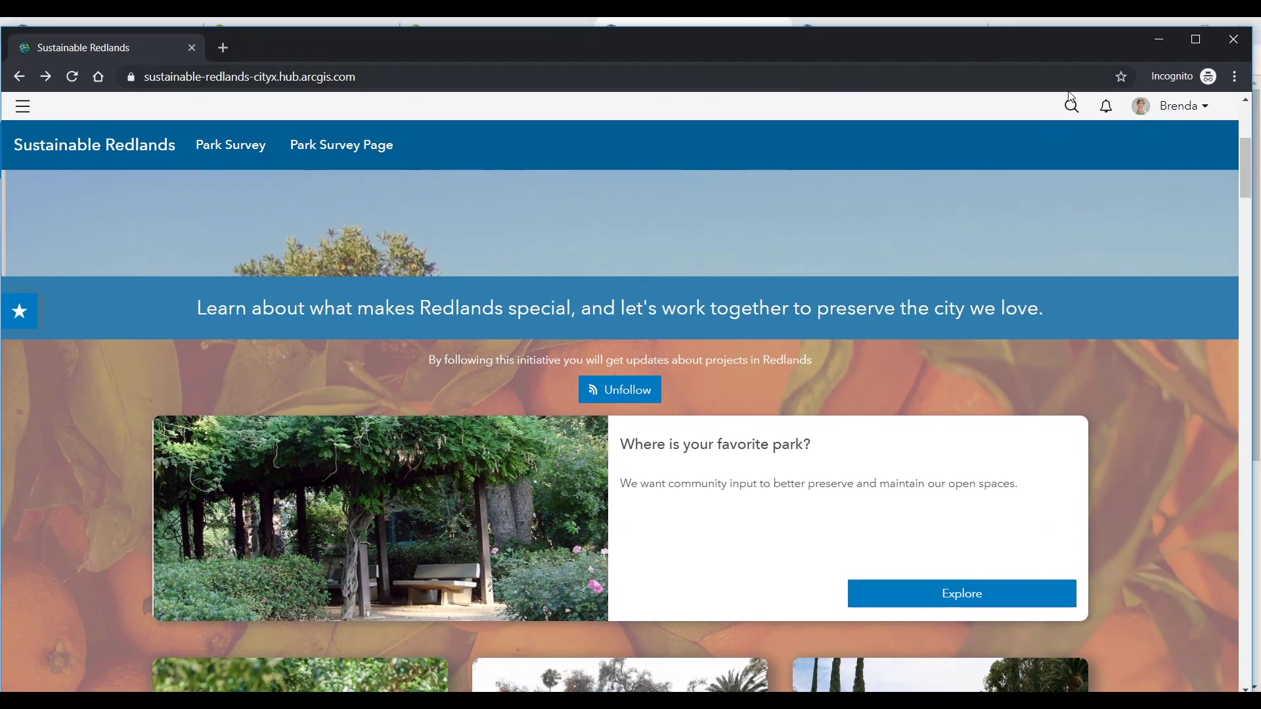
Step: Sign the follower out of the live Sustainable Redlands site from the account menu
left_click(1177, 106)
left_click(1077, 241)
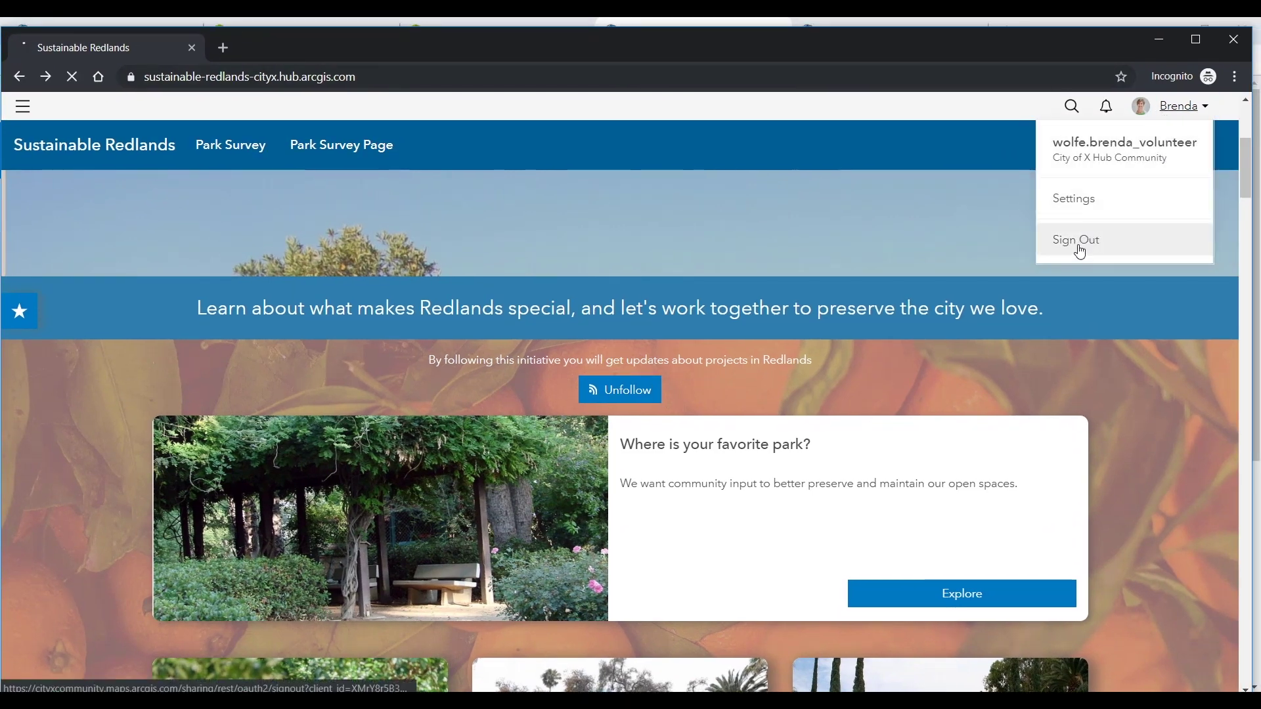